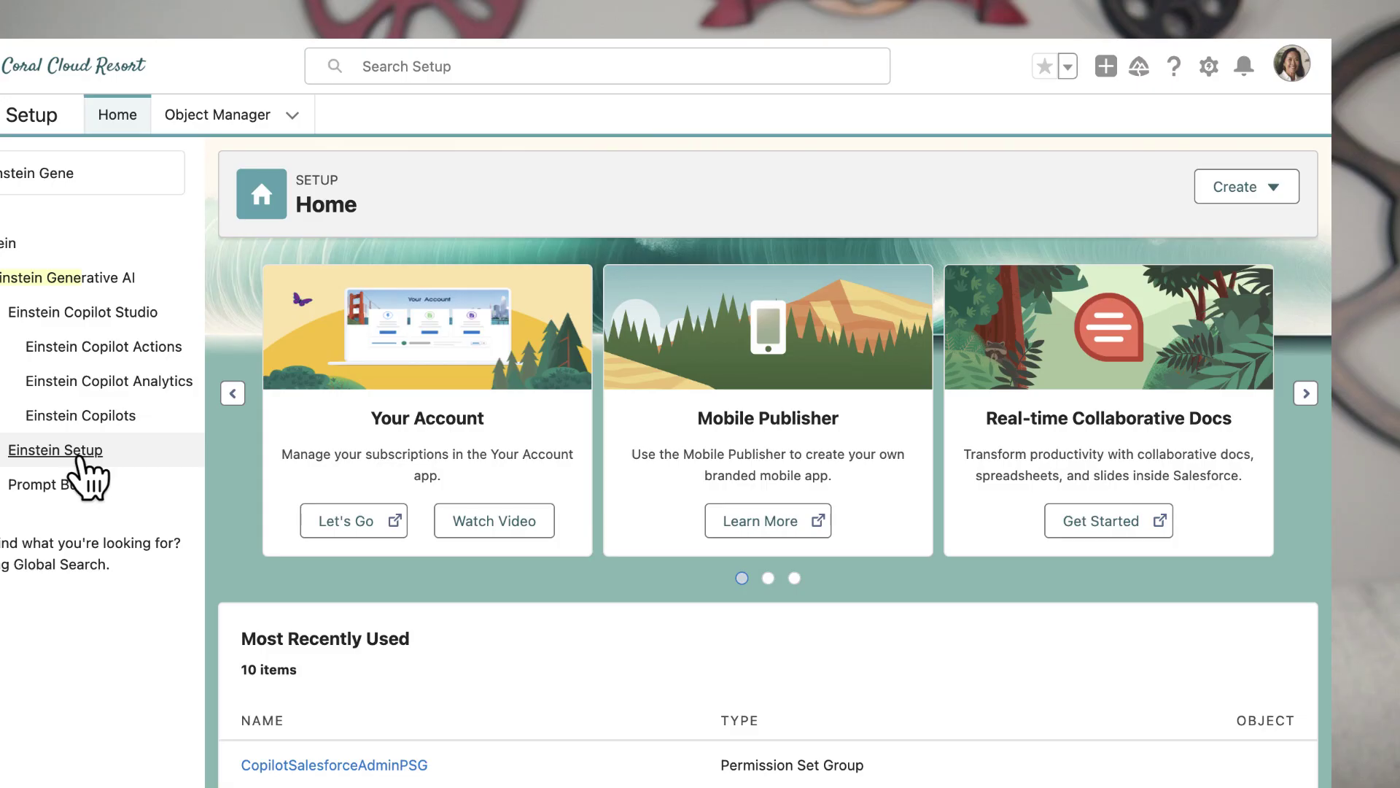
- Turn on Einstein for the org, then switch Einstein Copilot for Salesforce to On
click(73, 452)
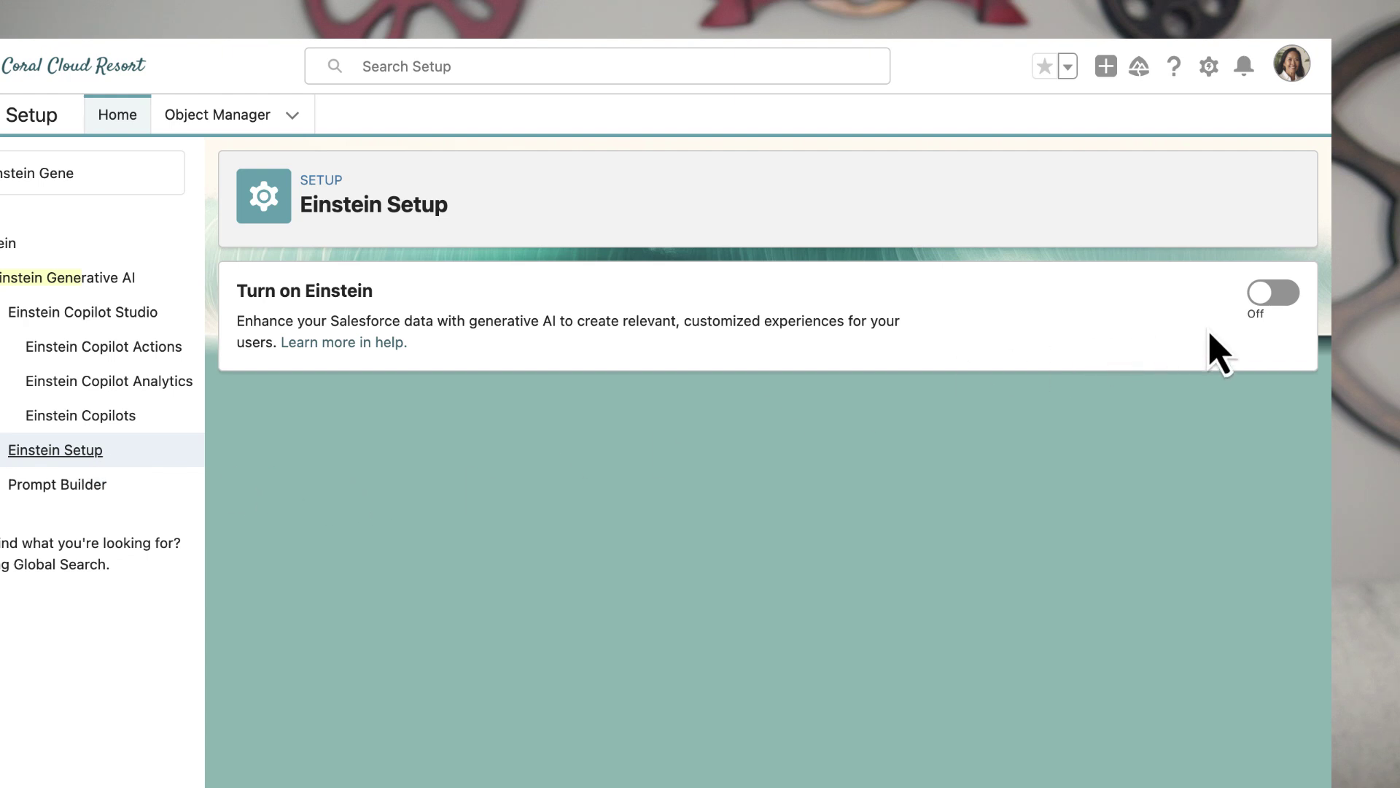
click(1276, 296)
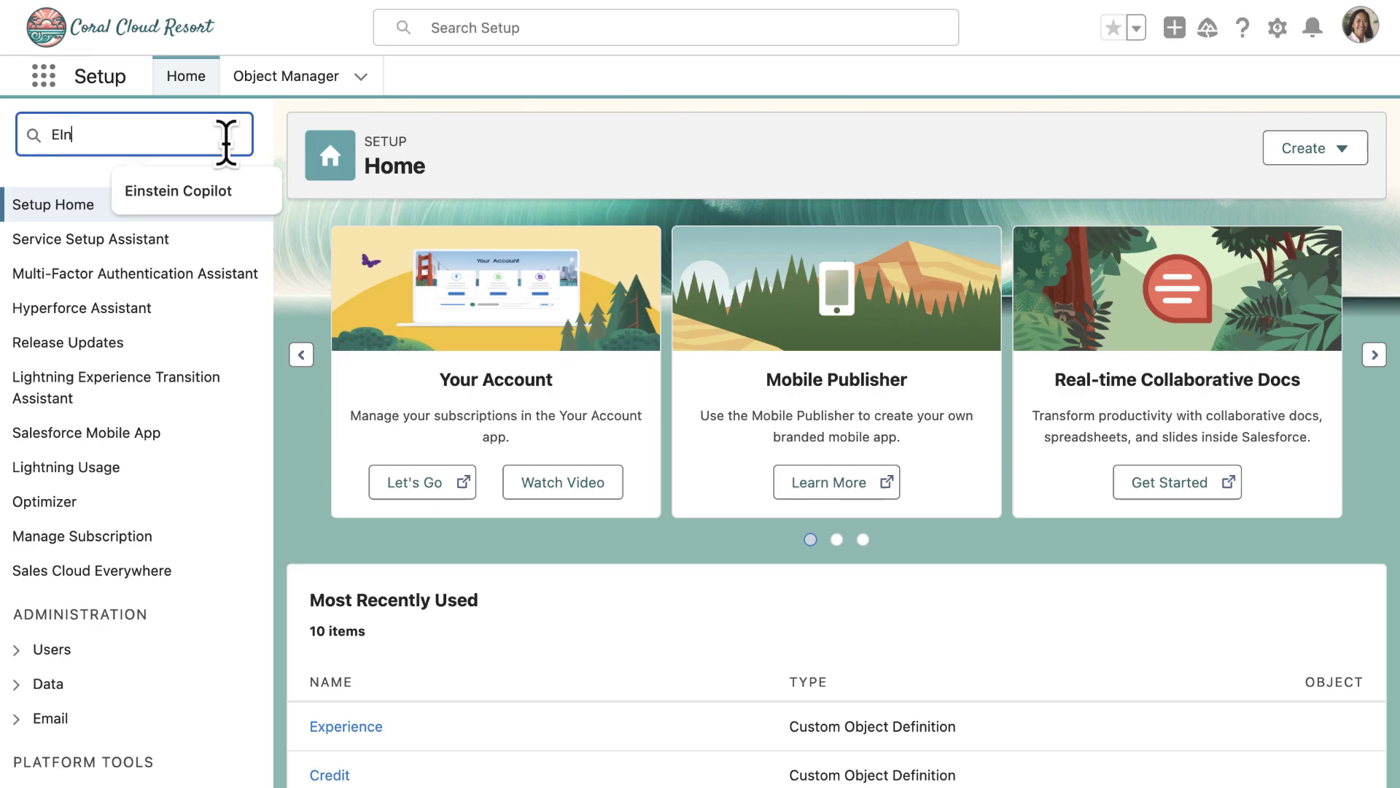
text(stein Copilo)
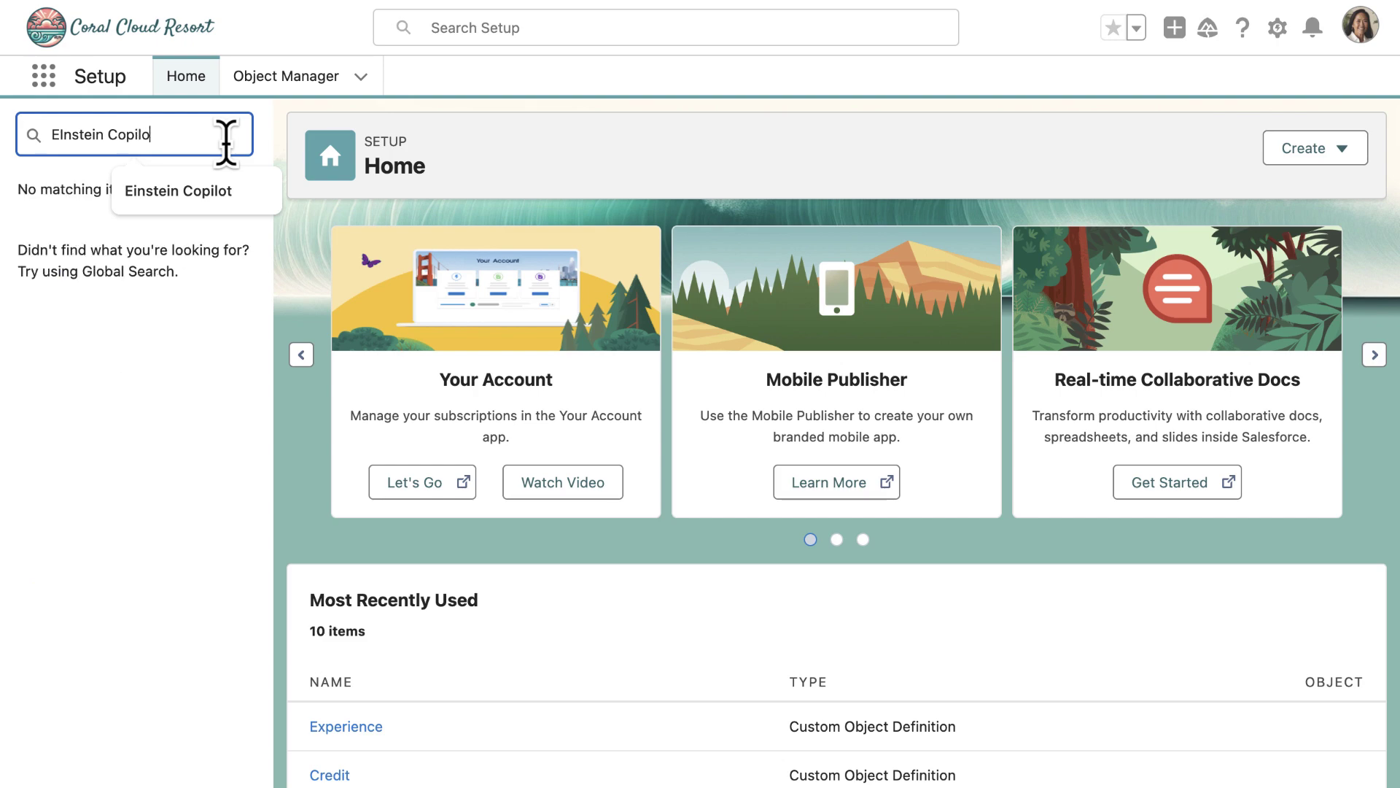
text(t)
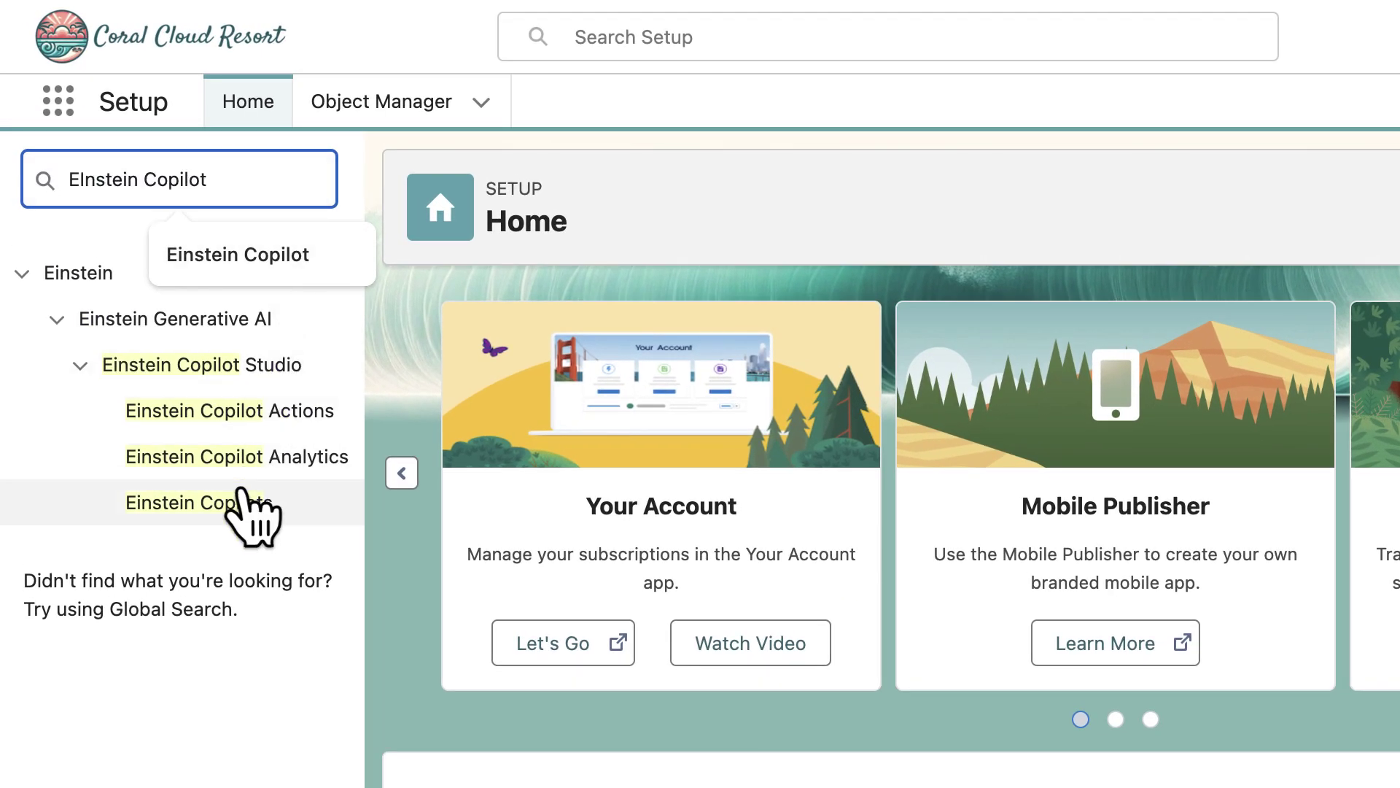
click(241, 502)
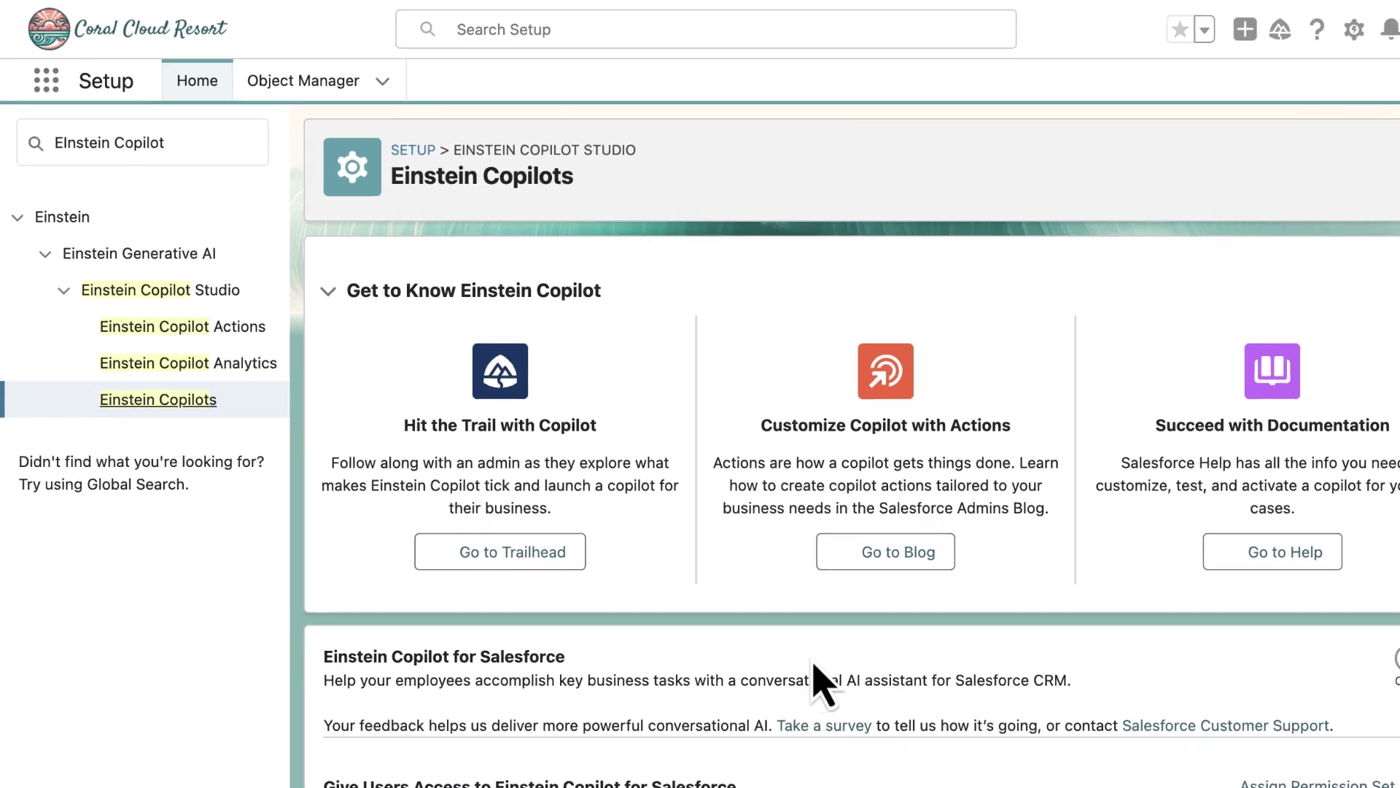
click(1344, 624)
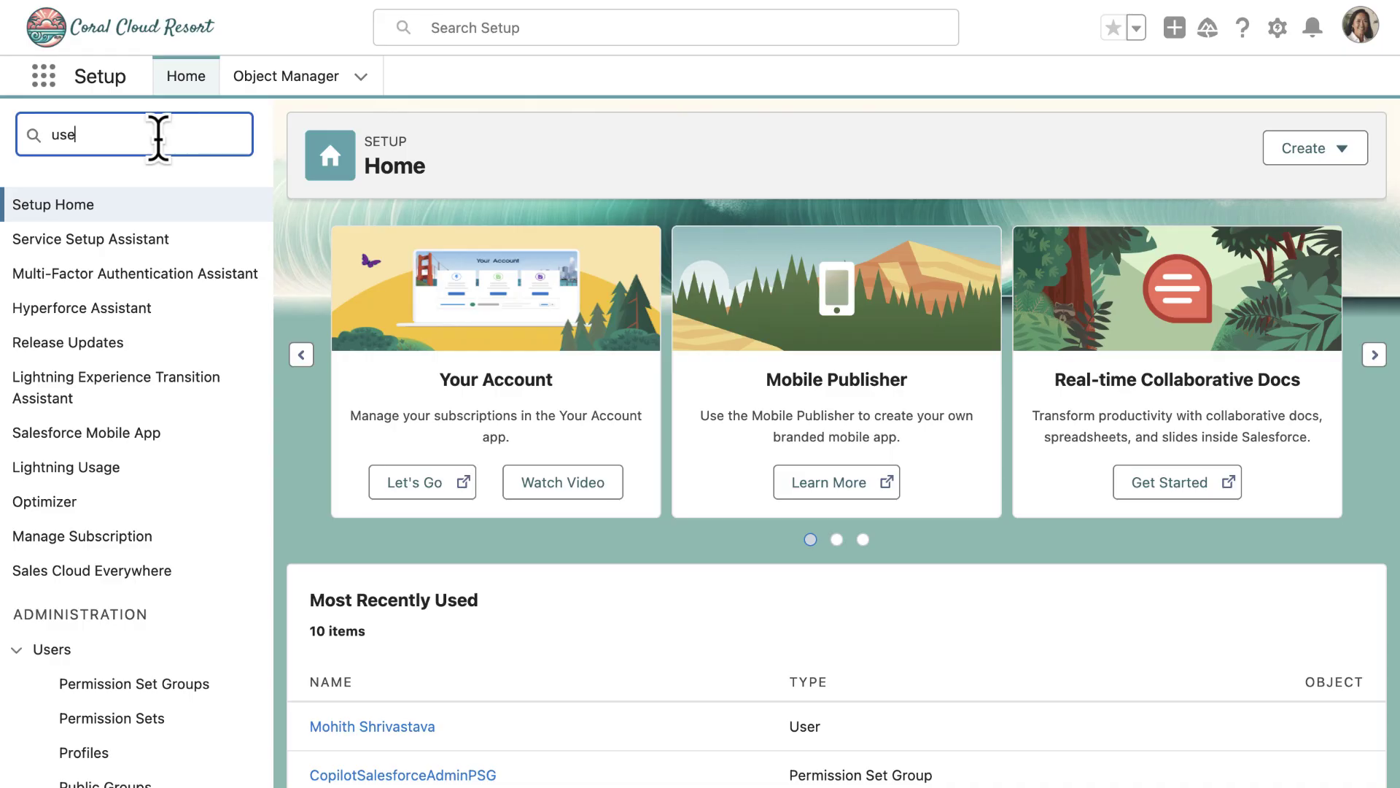
- Open the administrator's user record and go to its Permission Set Group Assignments
text(rs)
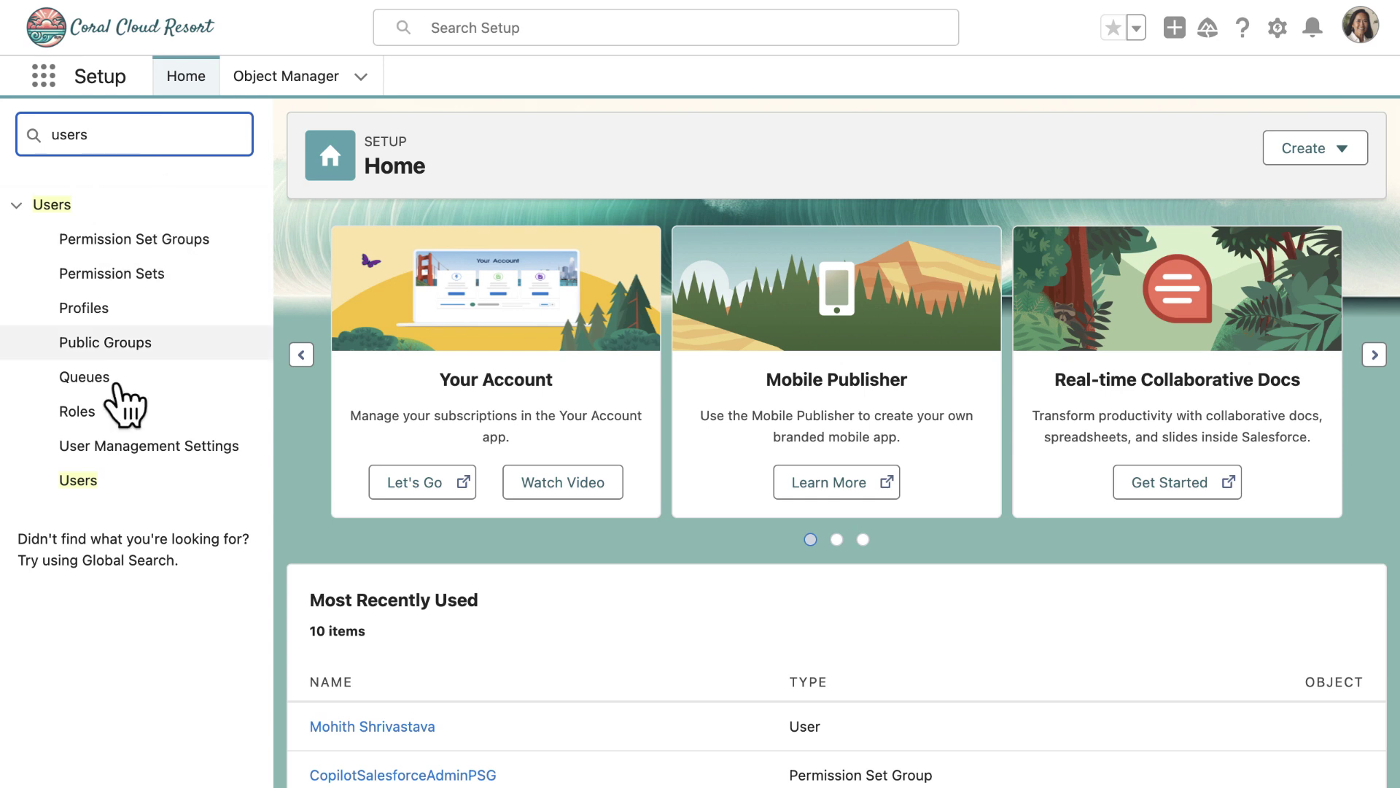
click(80, 481)
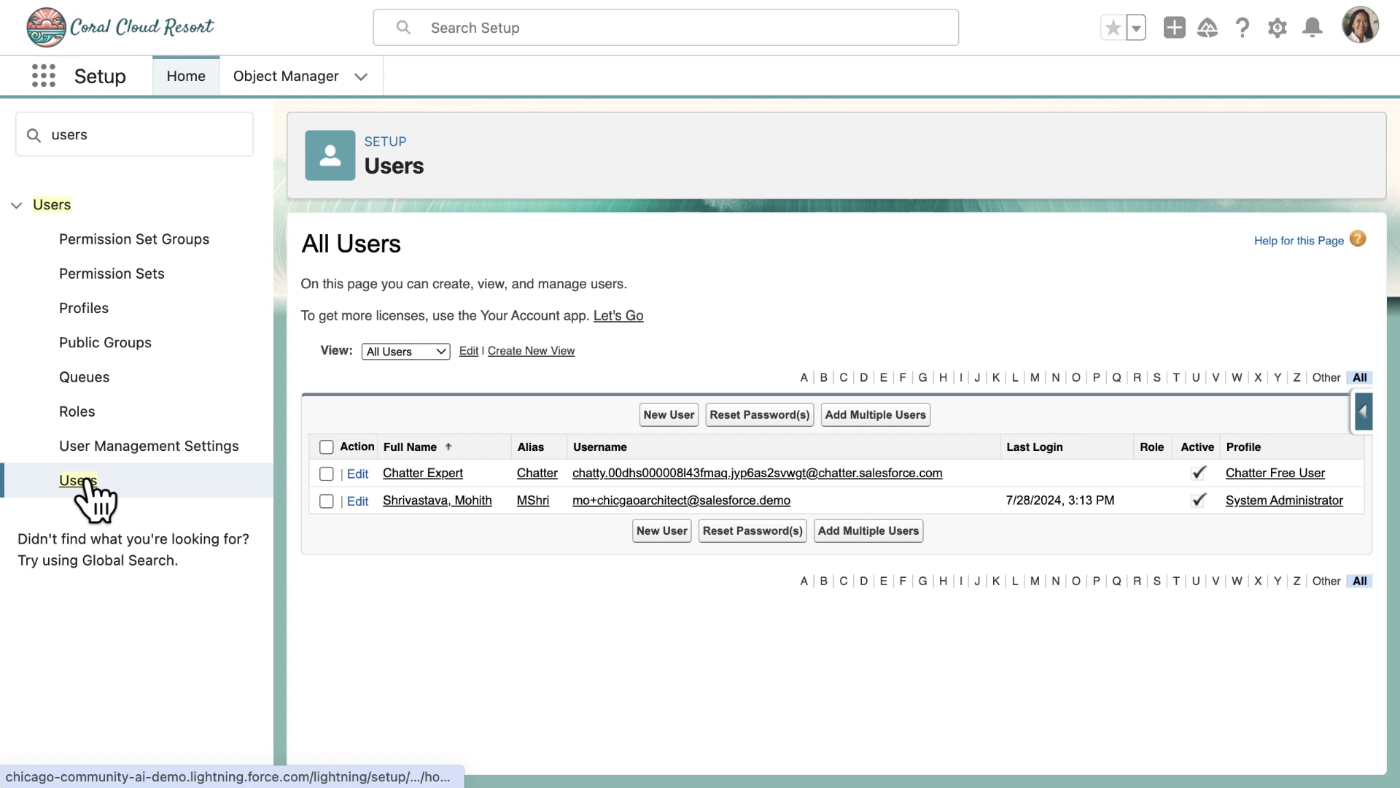
click(425, 502)
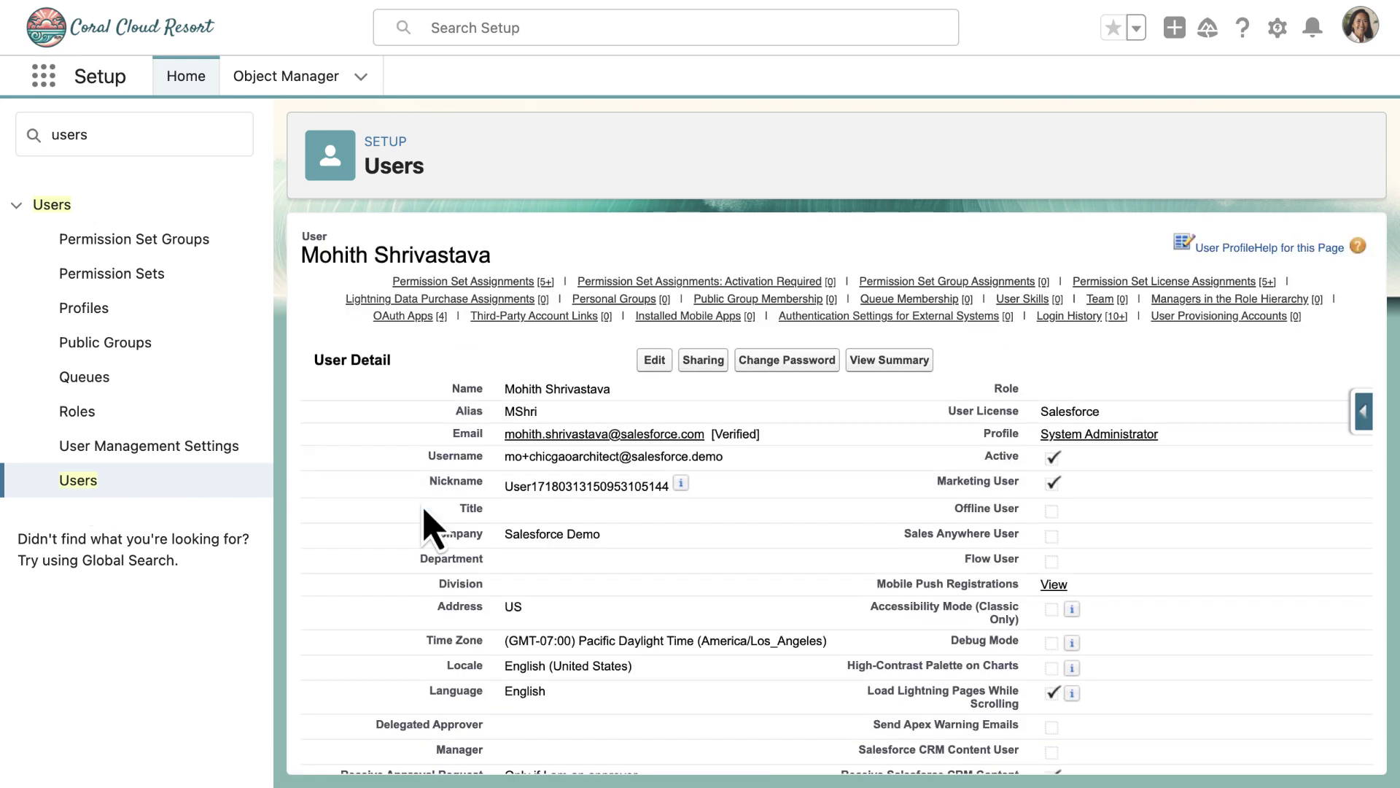
scroll(424, 512, down, 10)
scroll(427, 517, down, 8)
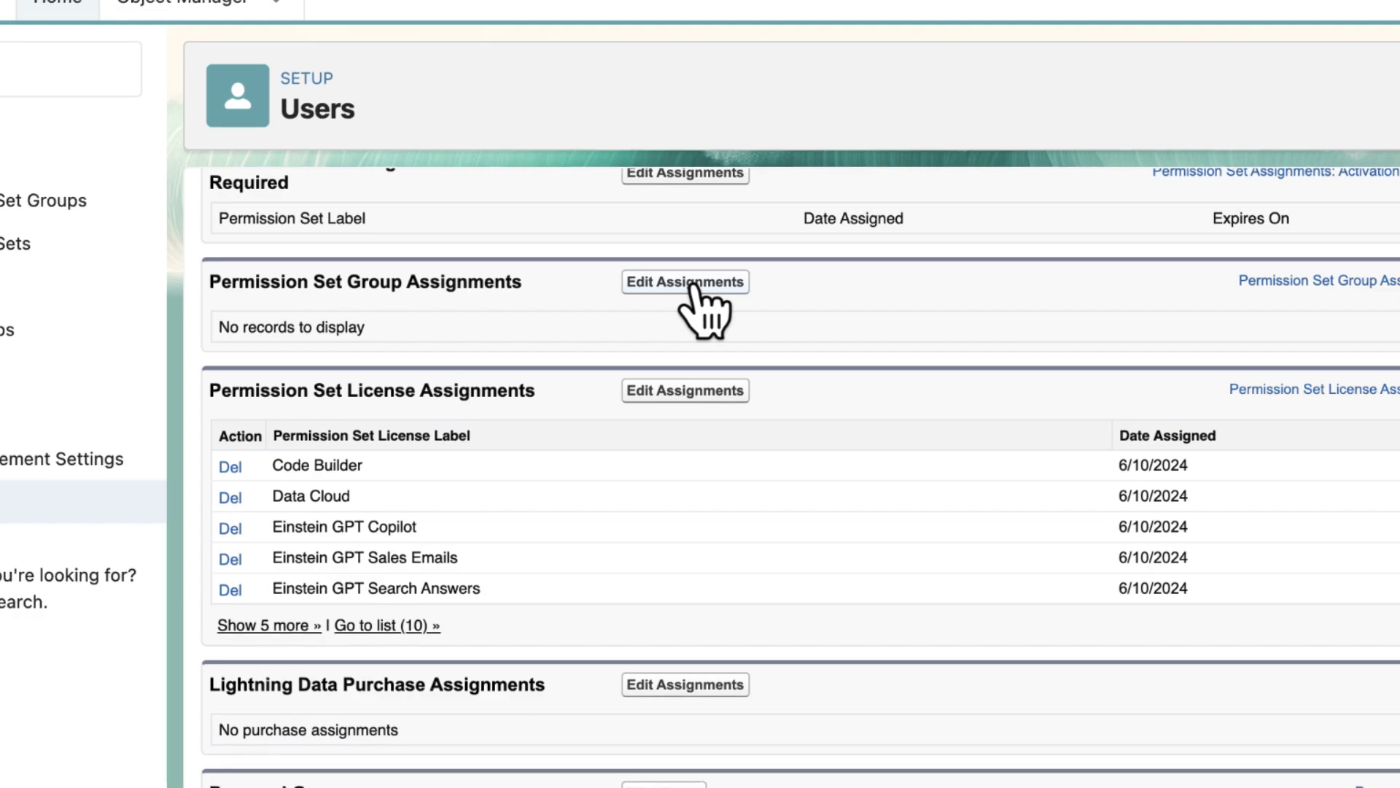
click(693, 281)
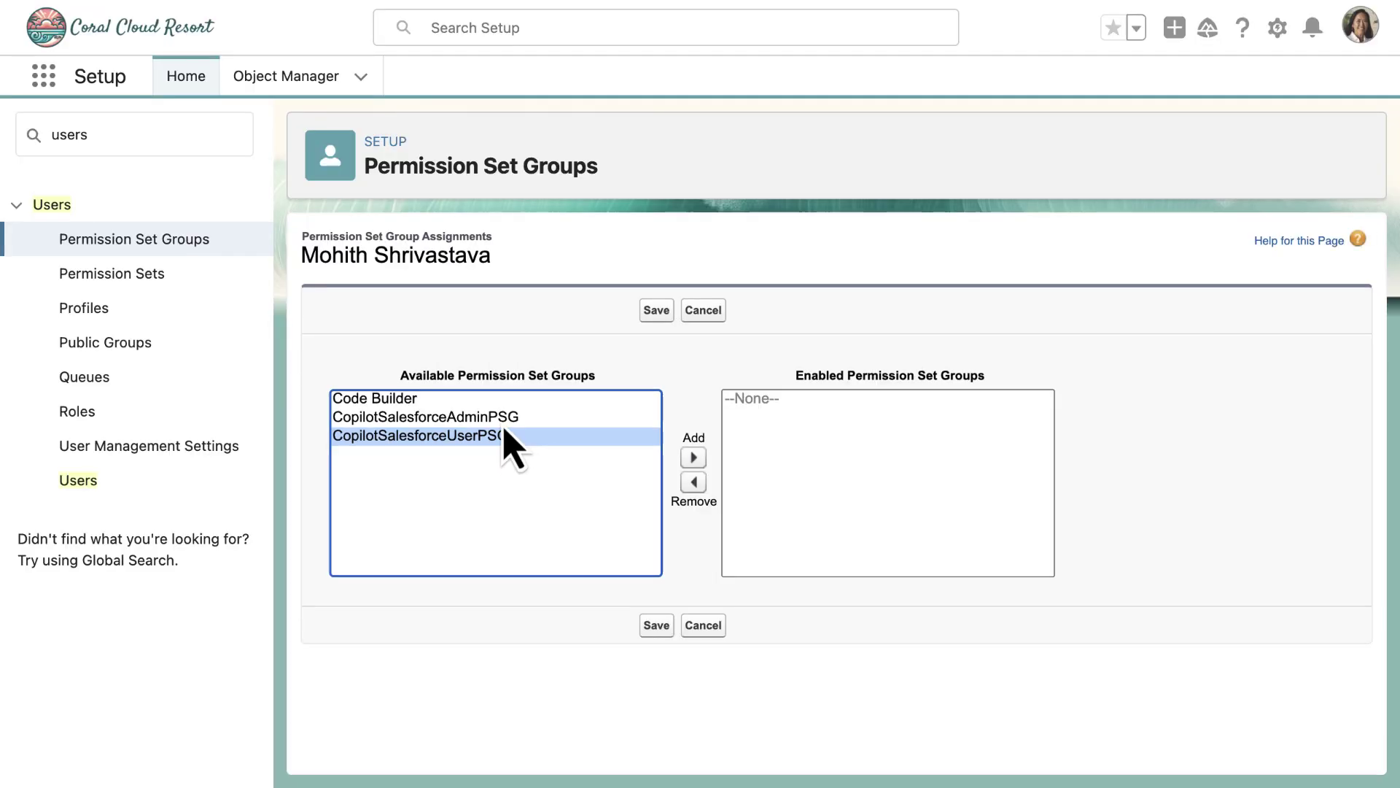
- Select the CopilotSalesforceAdminPSG permission set group for the administrator
click(454, 428)
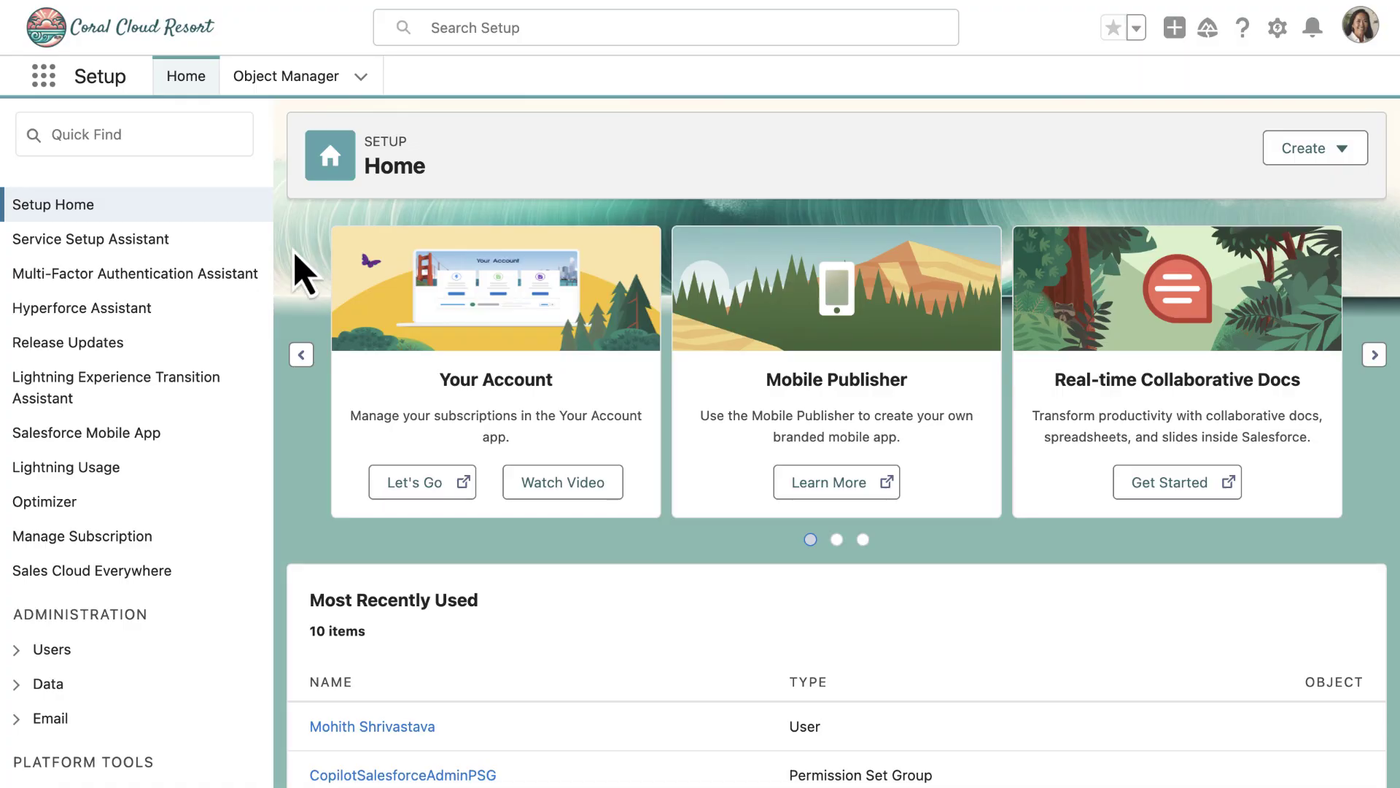
- Open the Einstein Copilot from the Einstein Copilots page in Copilot Builder
click(60, 134)
text(Copilot)
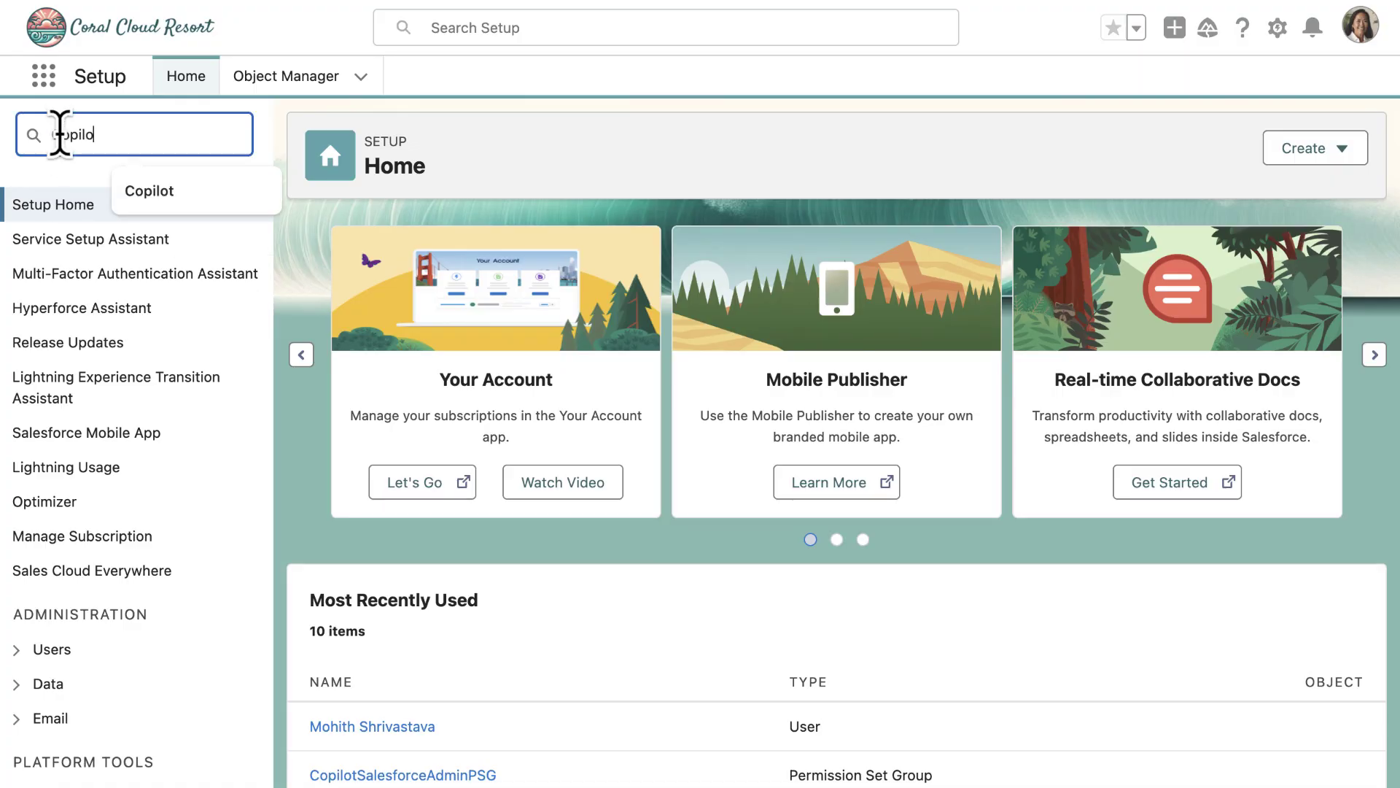
click(177, 377)
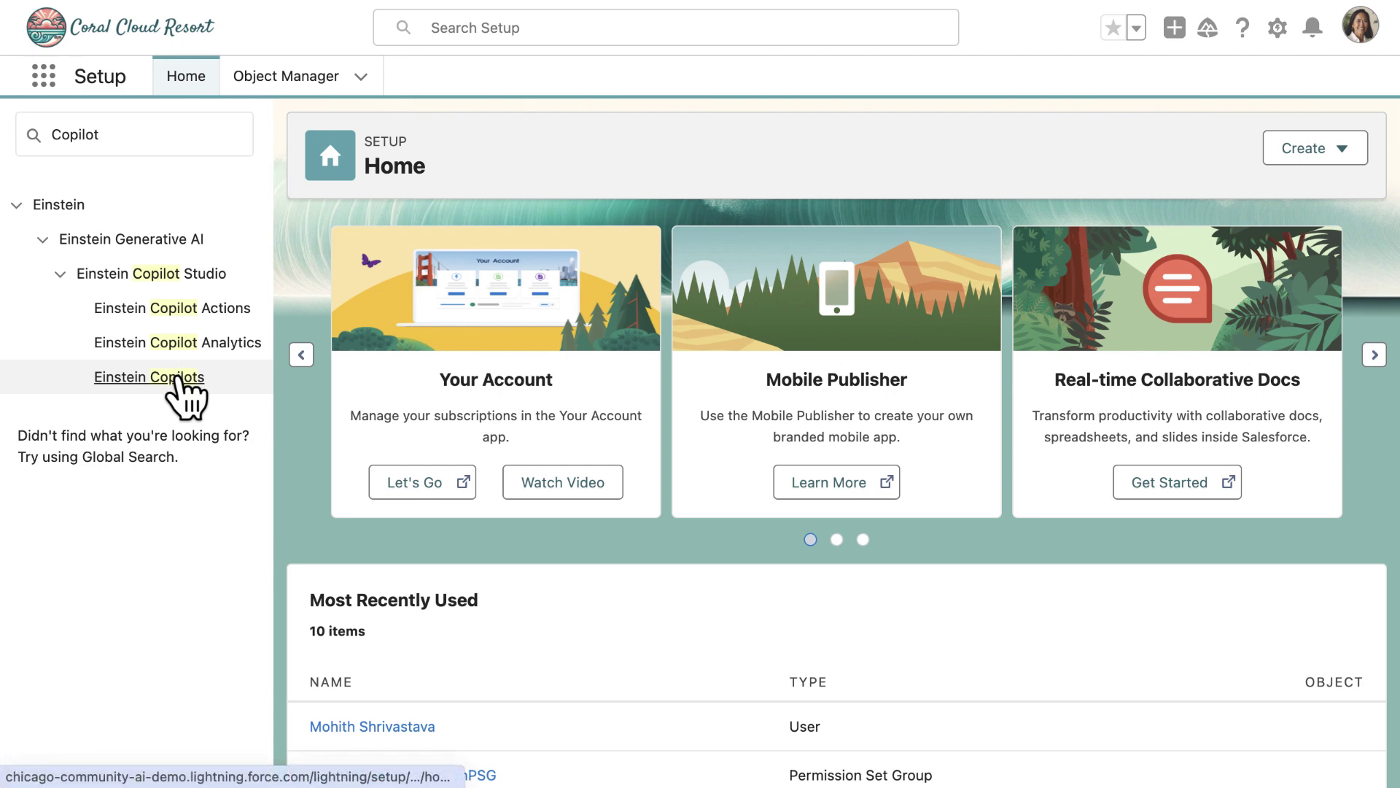
scroll(549, 599, down, 2)
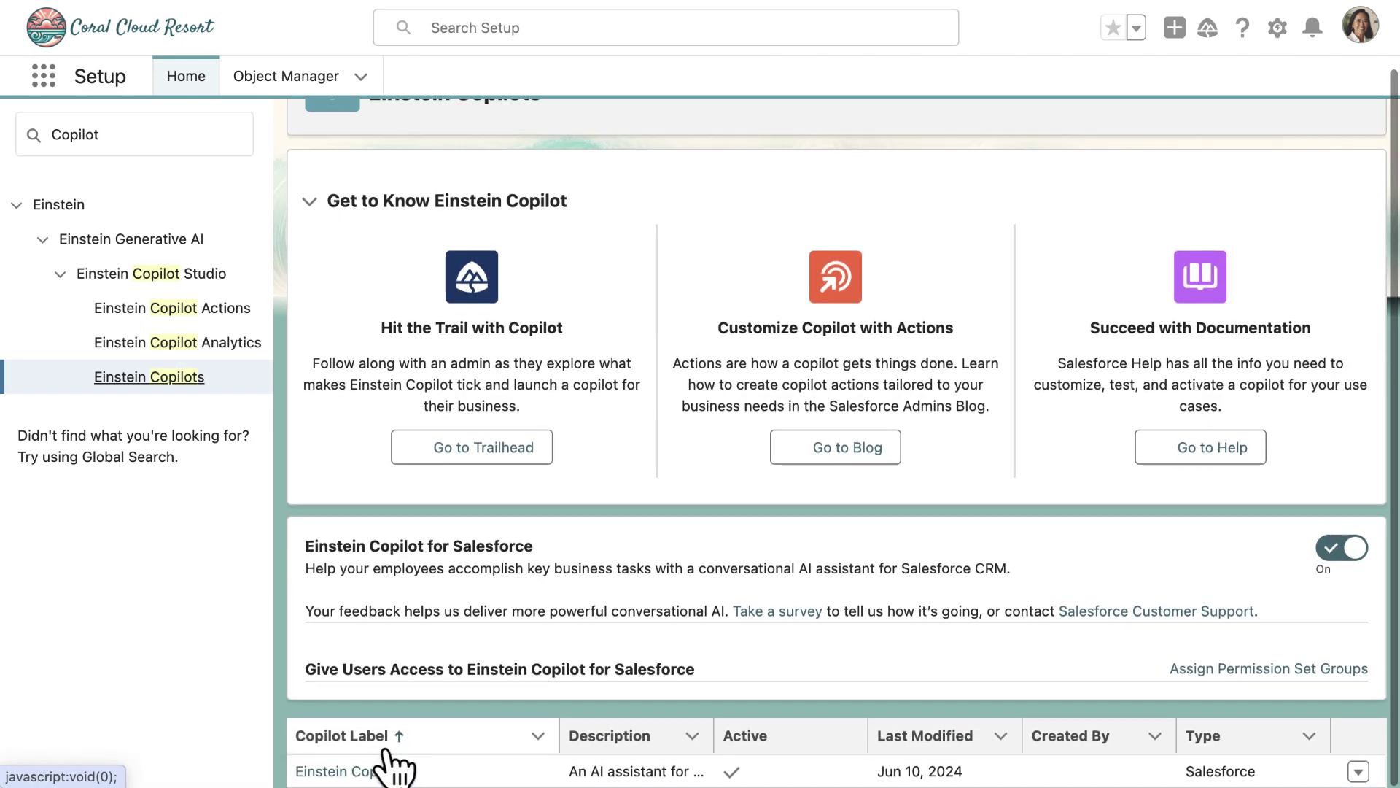
click(375, 772)
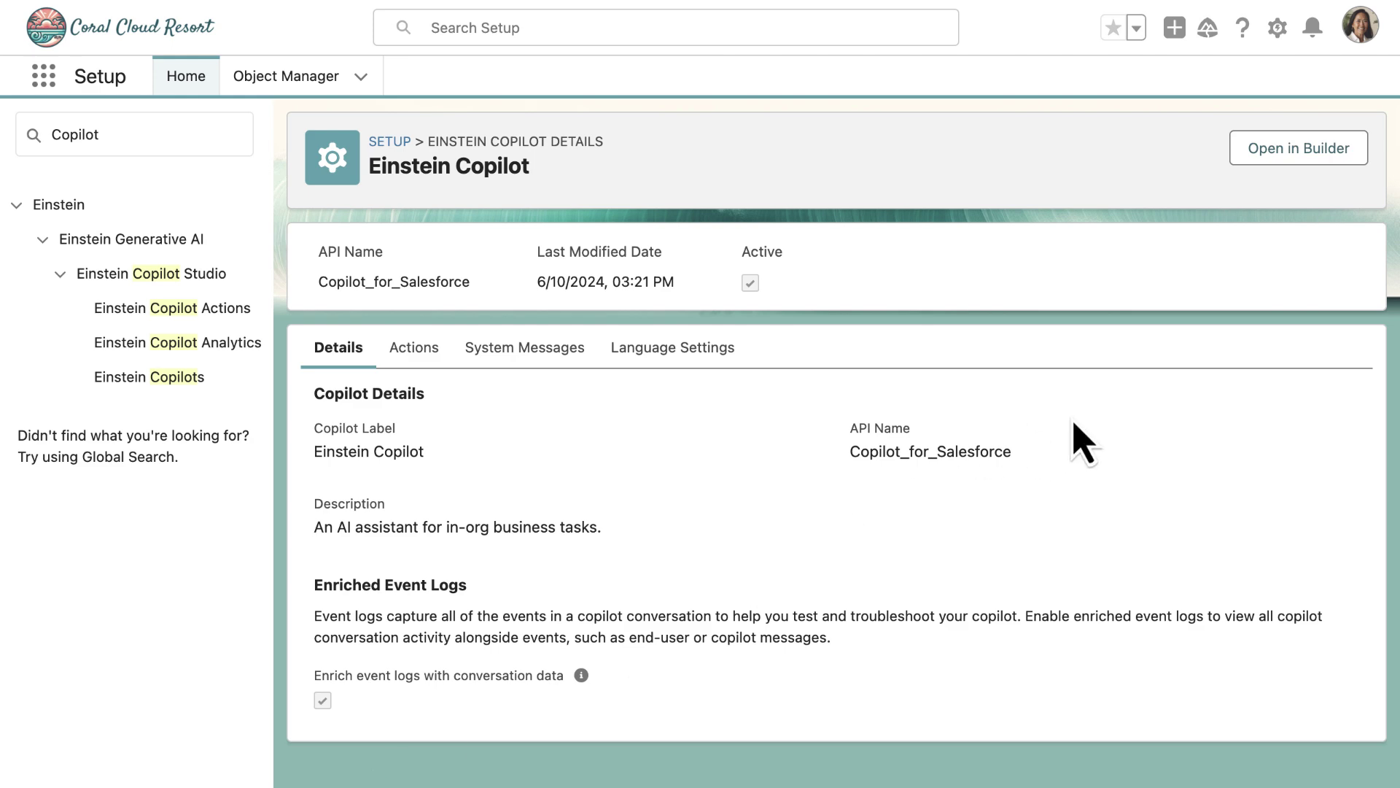
click(1279, 156)
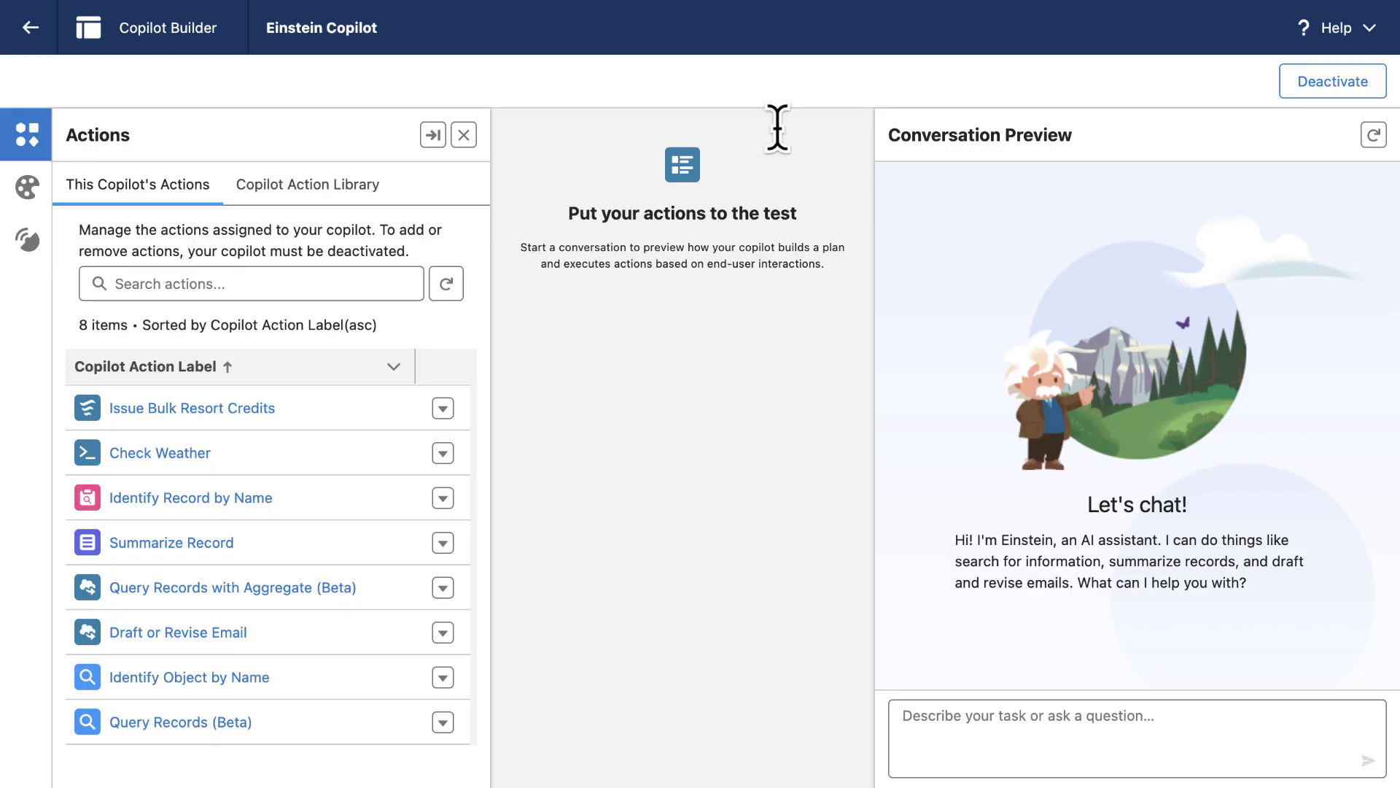
- Deactivate the Einstein Copilot so its language settings can be changed
click(27, 188)
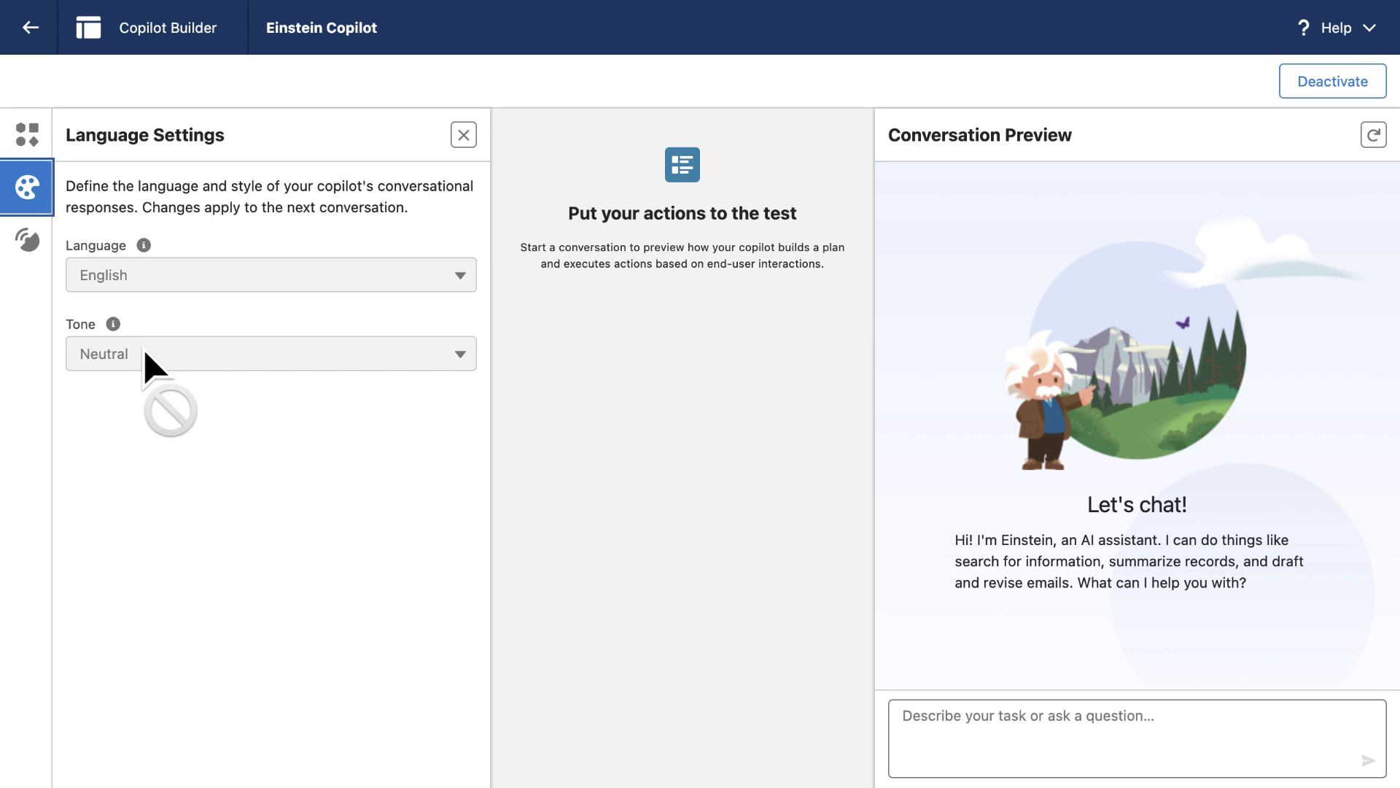
click(1324, 89)
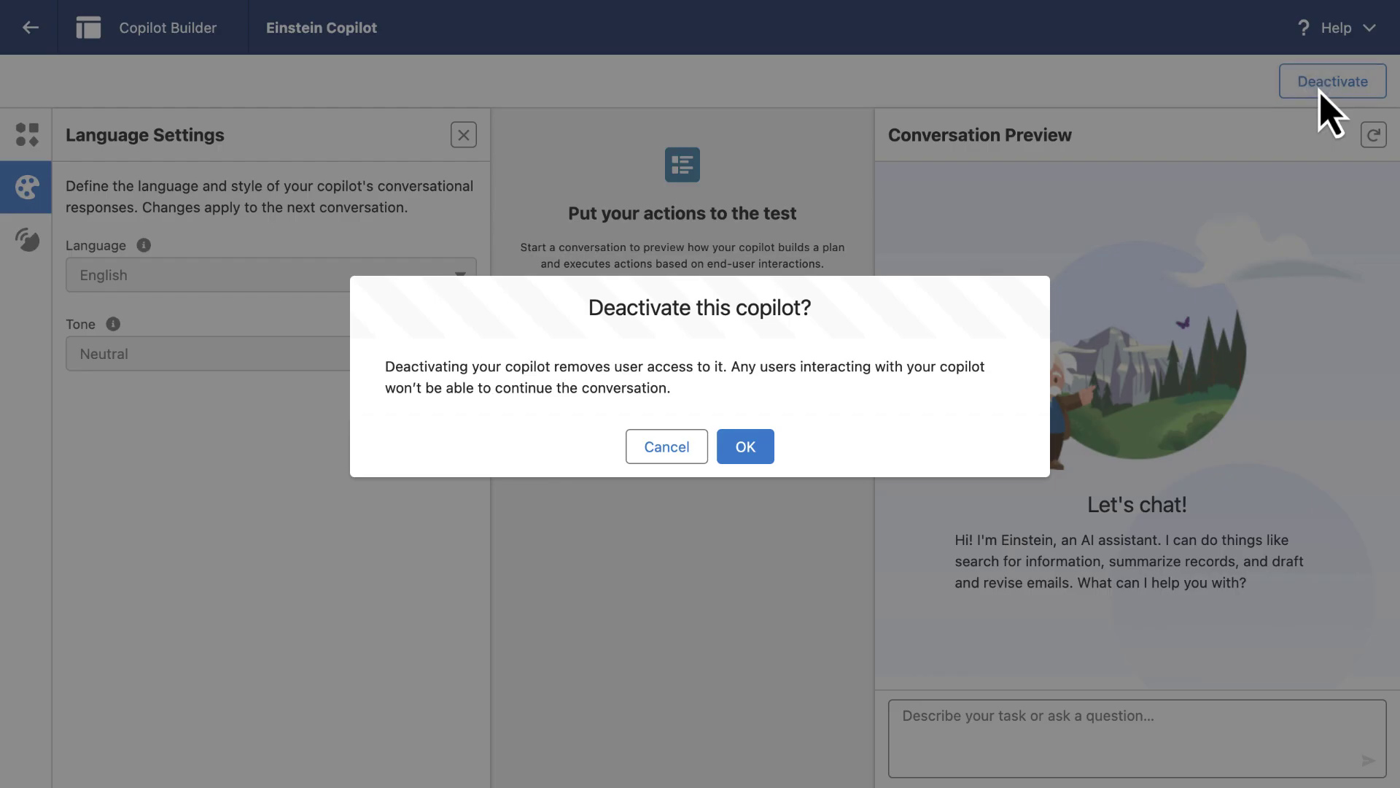
click(745, 448)
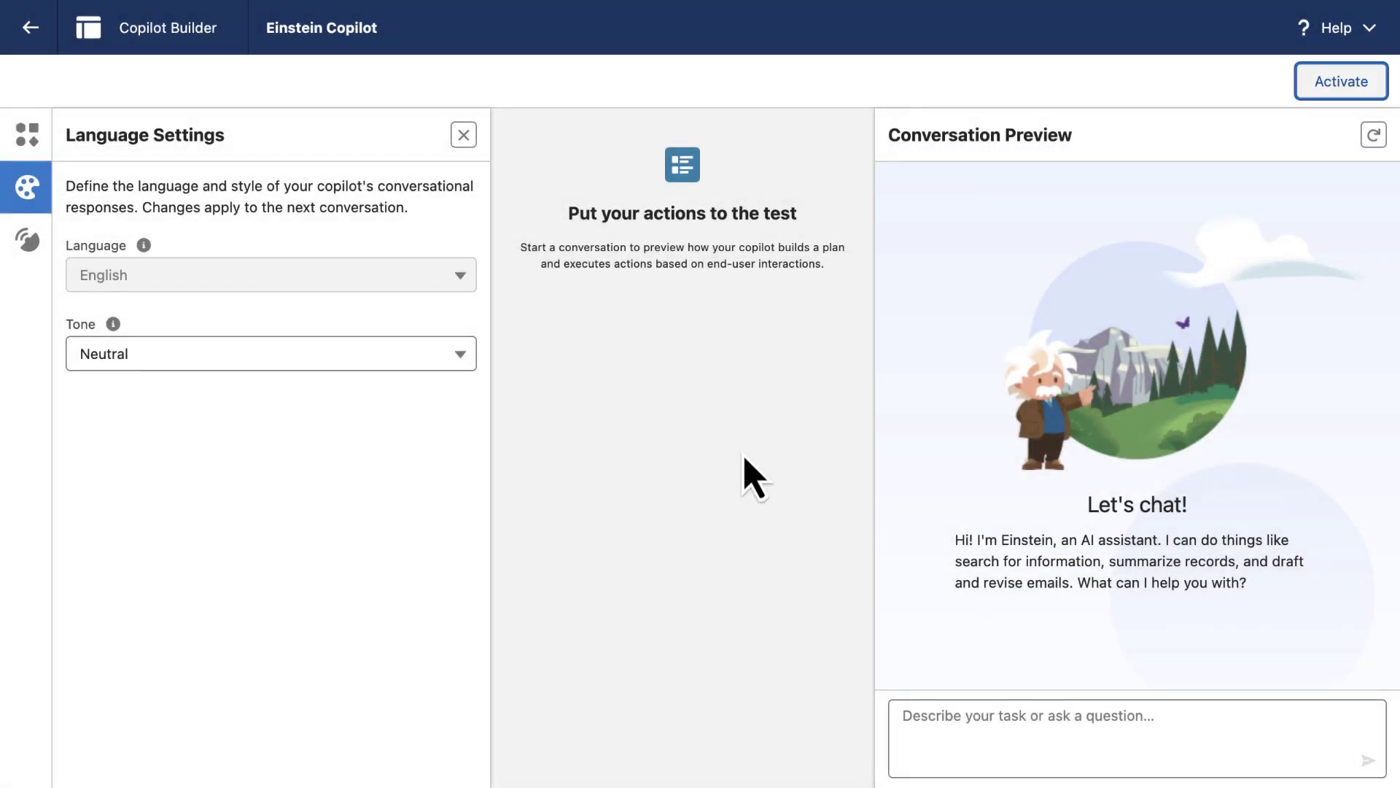
- Set the copilot's tone to Casual, then back to Neutral, and return to Setup
click(31, 191)
click(138, 355)
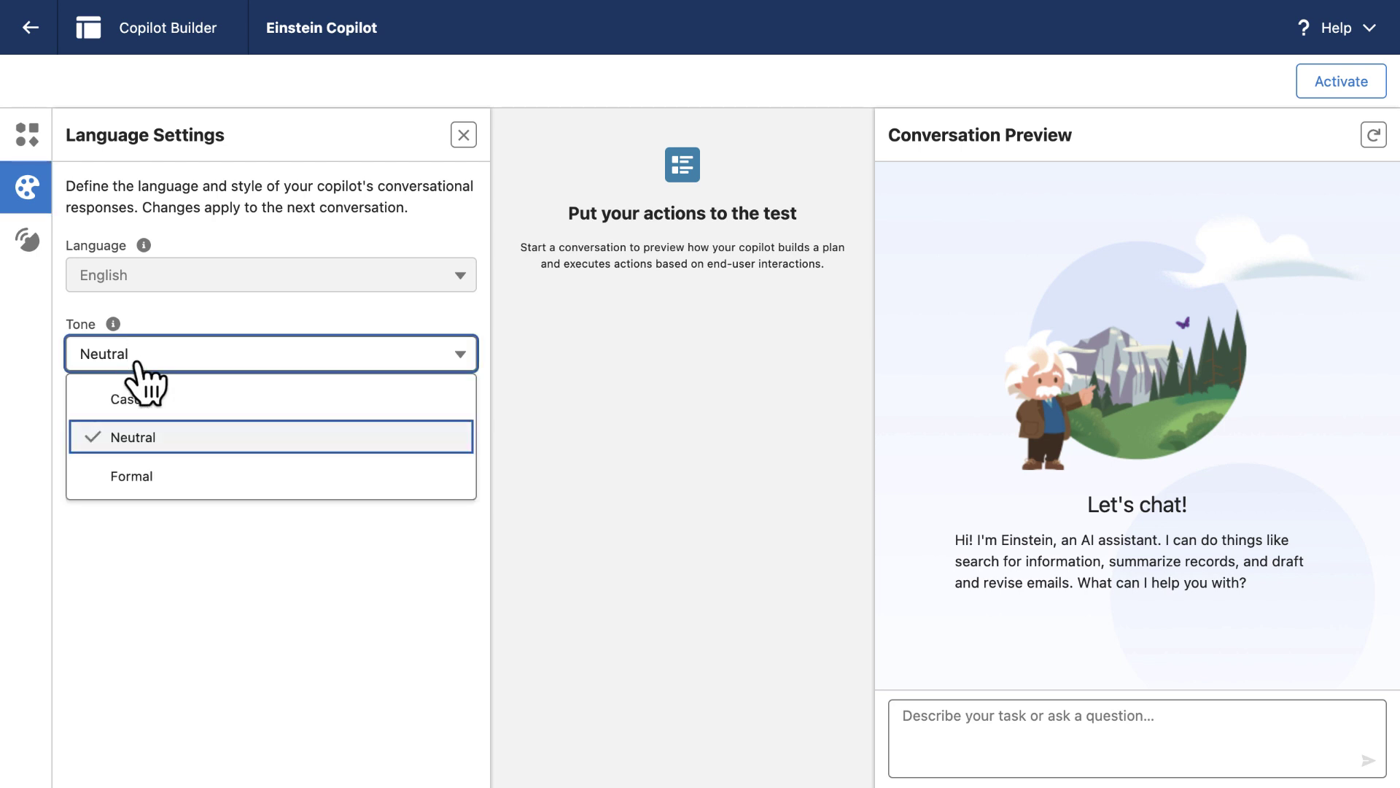
click(149, 400)
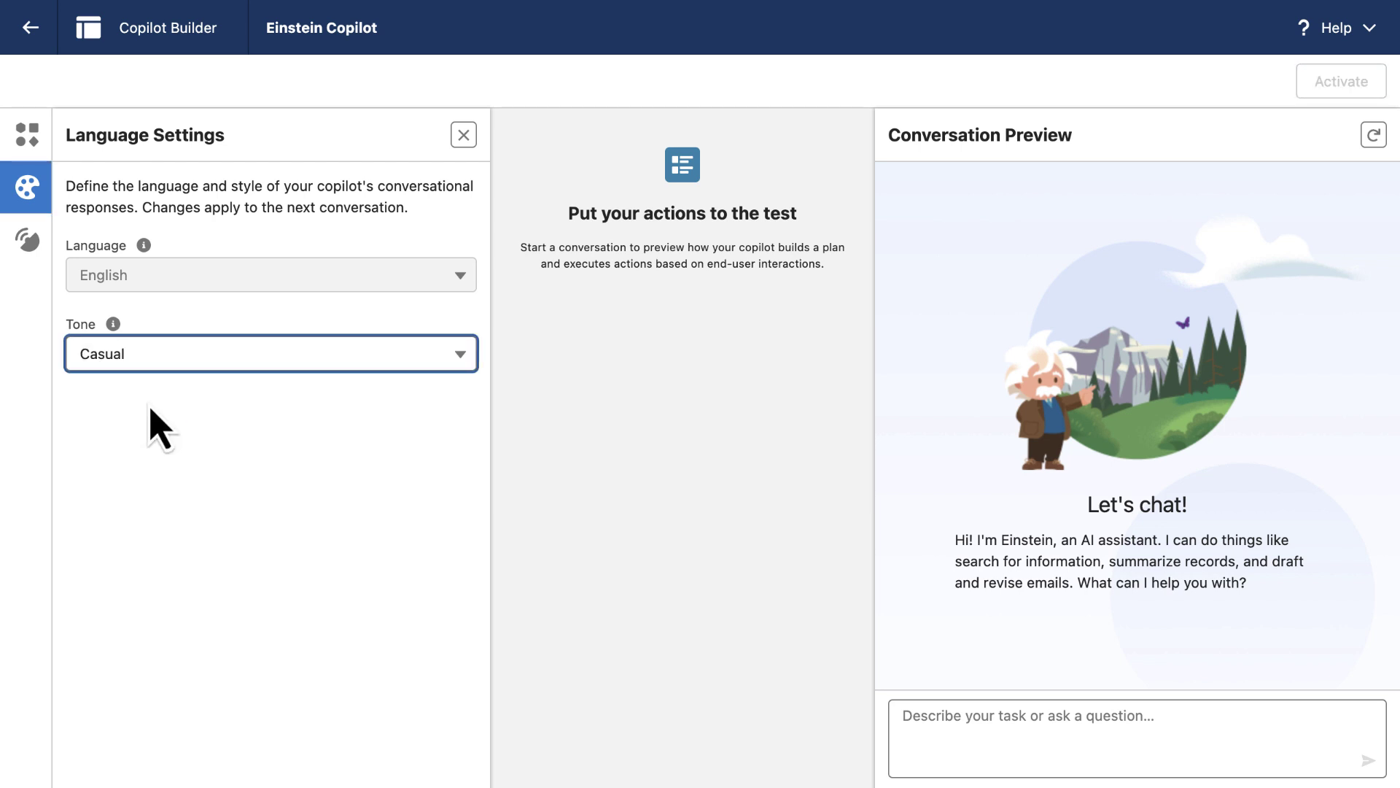
click(156, 359)
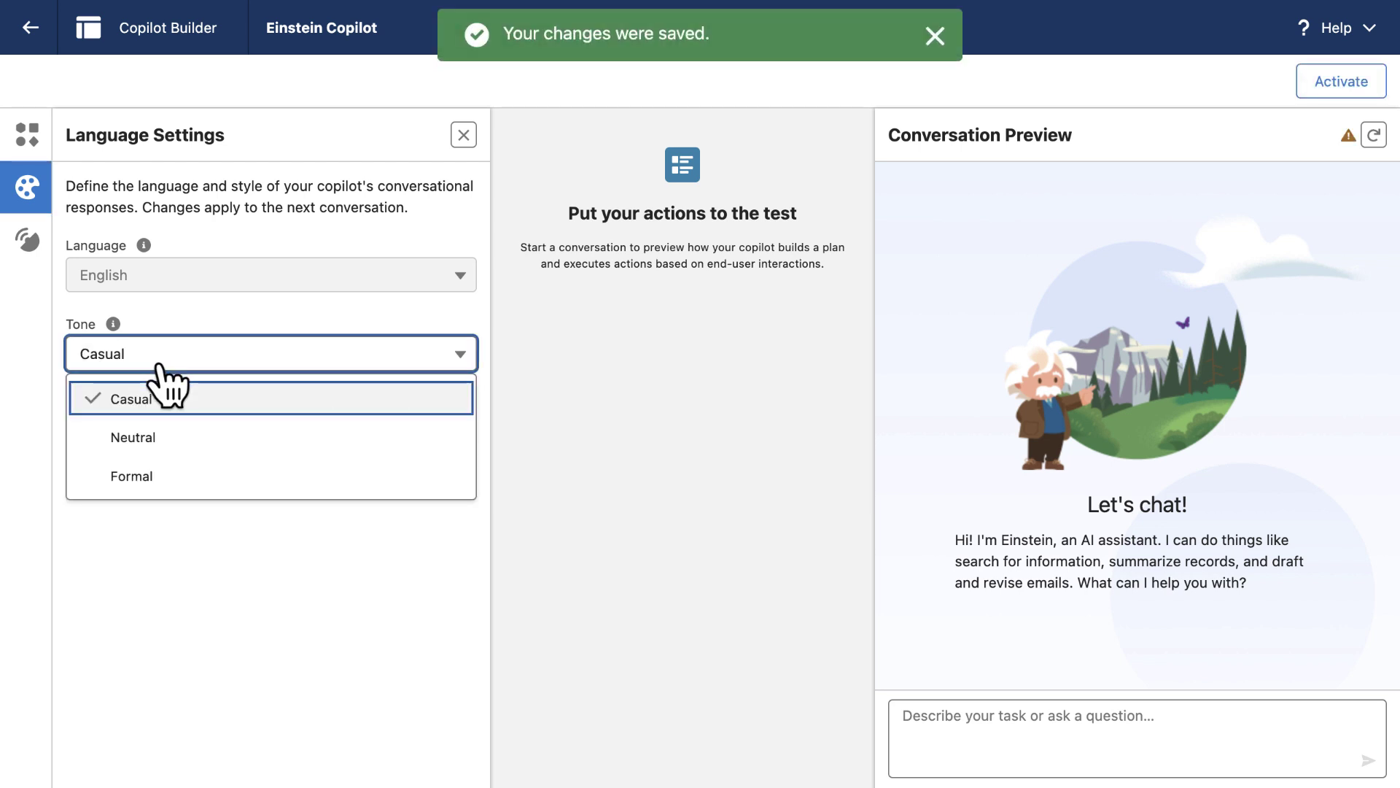
click(169, 440)
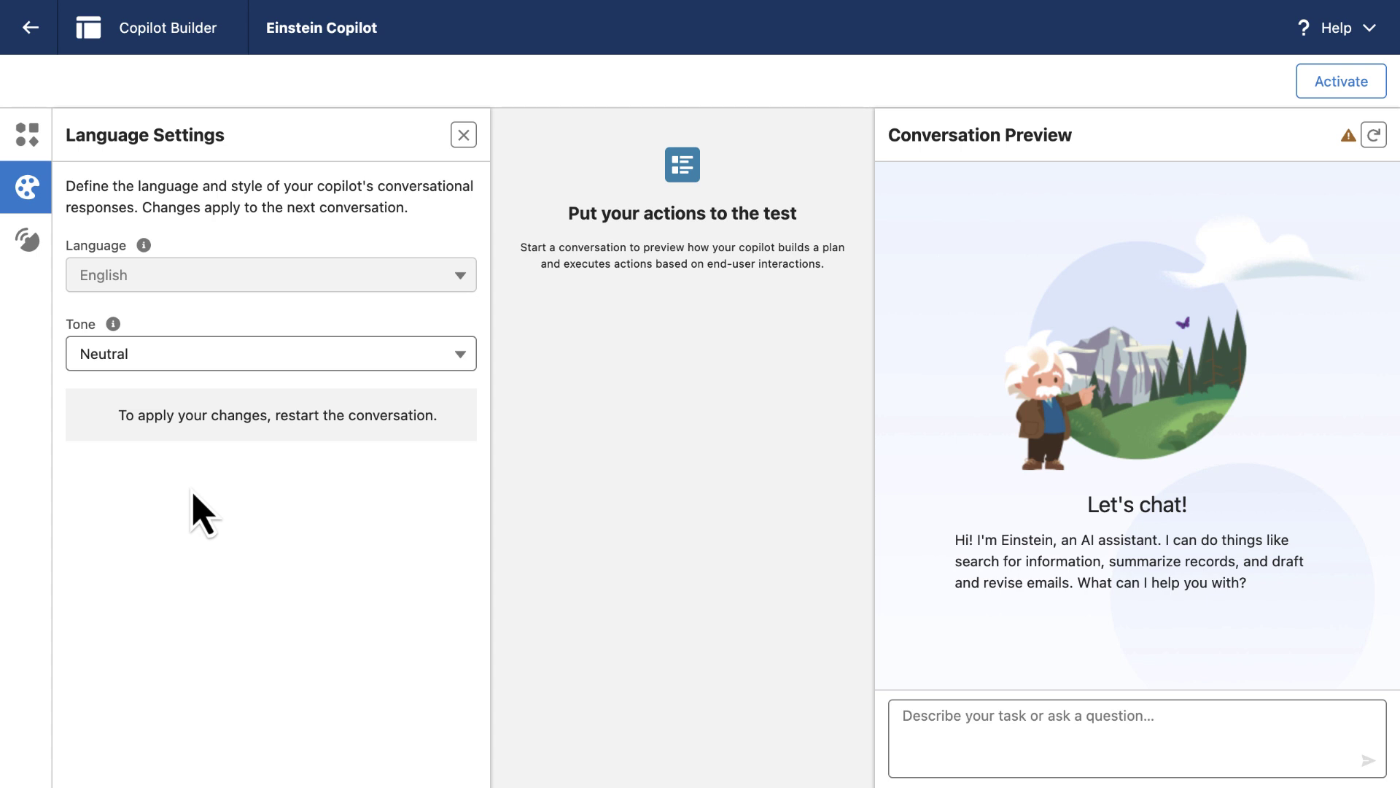
click(30, 29)
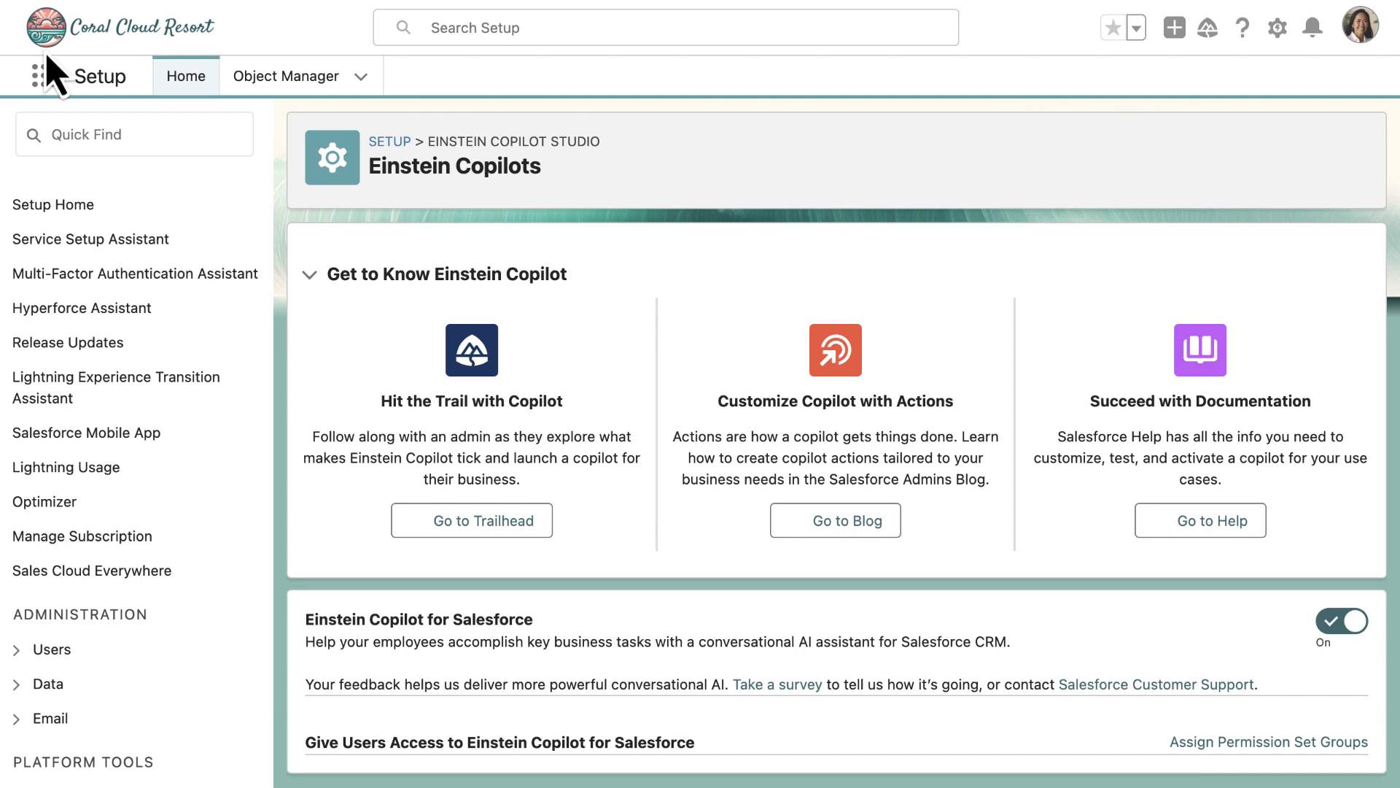
- Replace the copilot's System Messages error message with 'Please try again' and save
scroll(379, 587, down, 2)
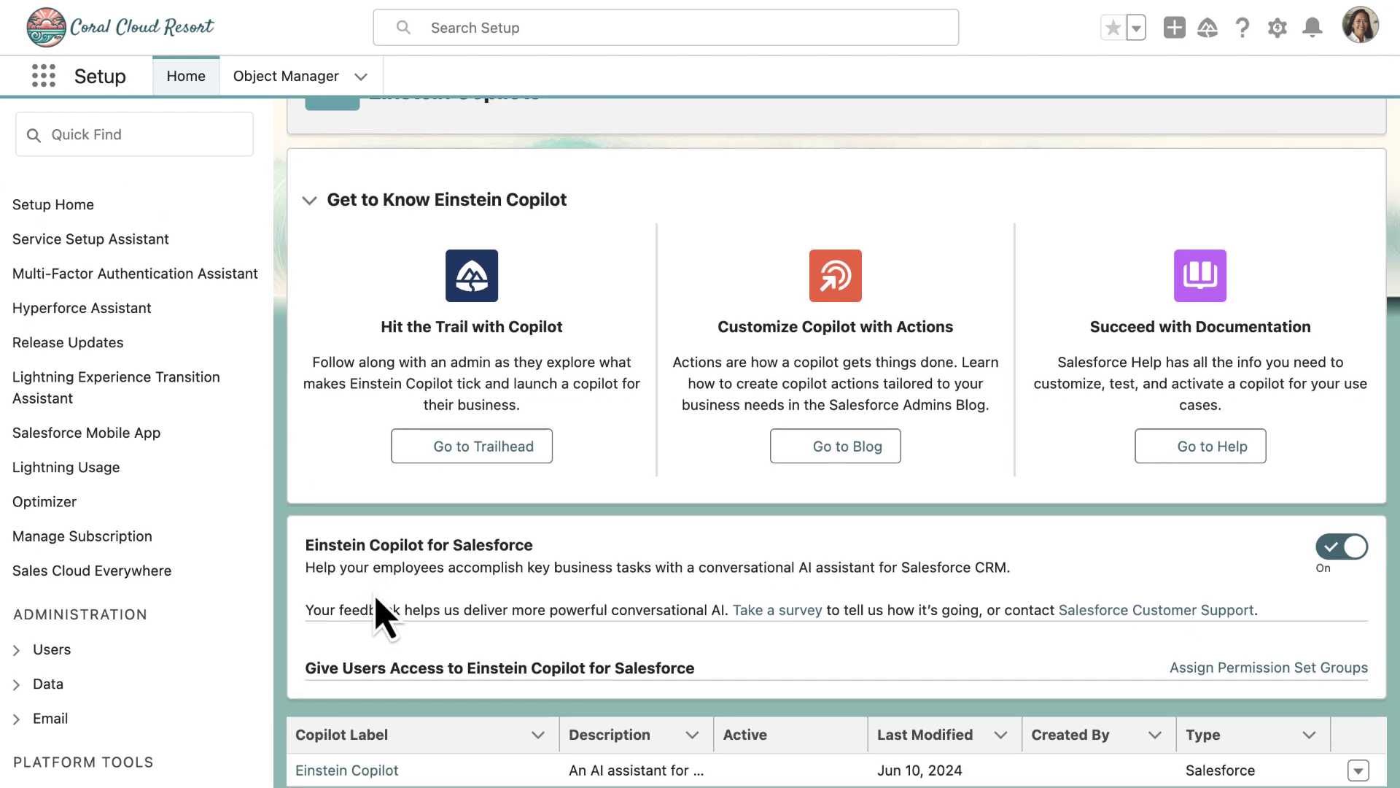
click(357, 771)
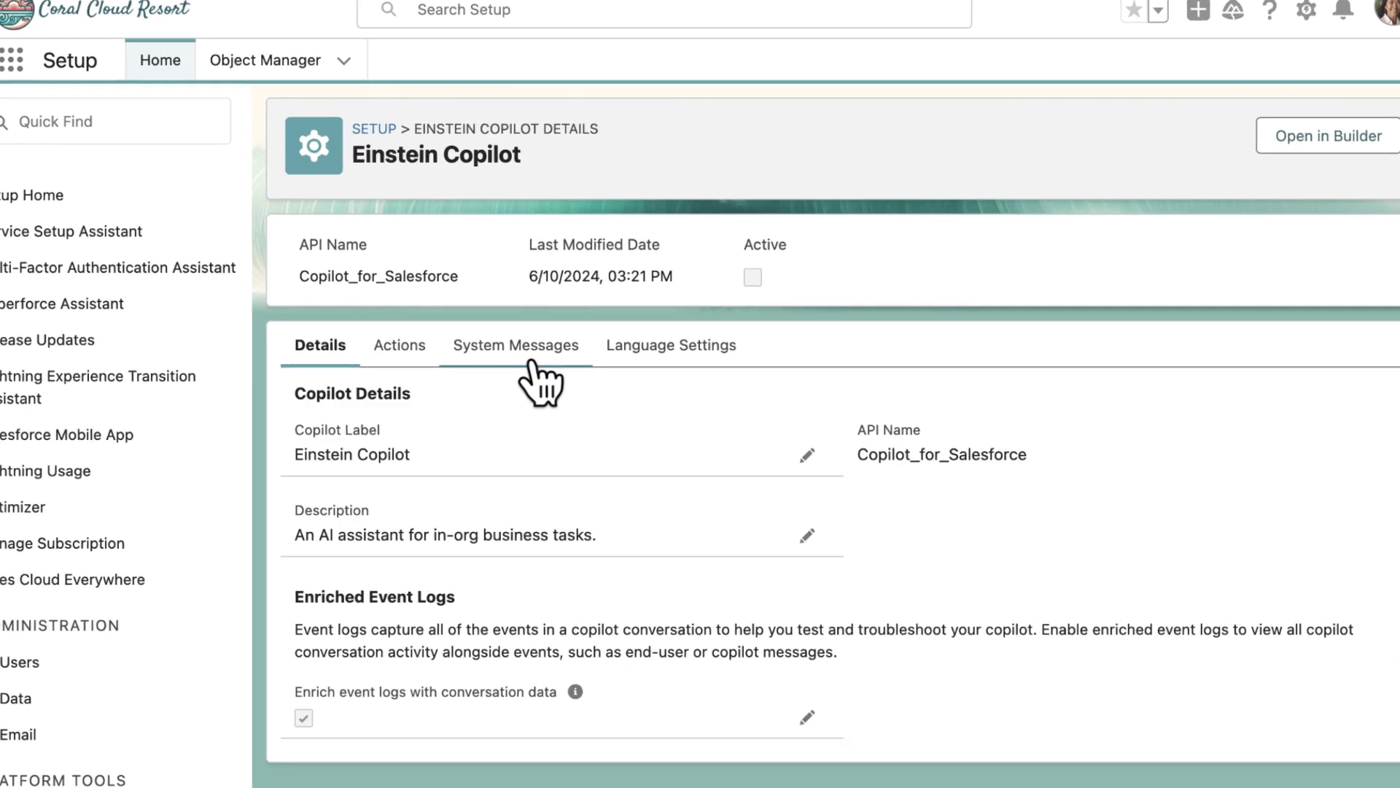
click(498, 354)
drag(1162, 654, 897, 656)
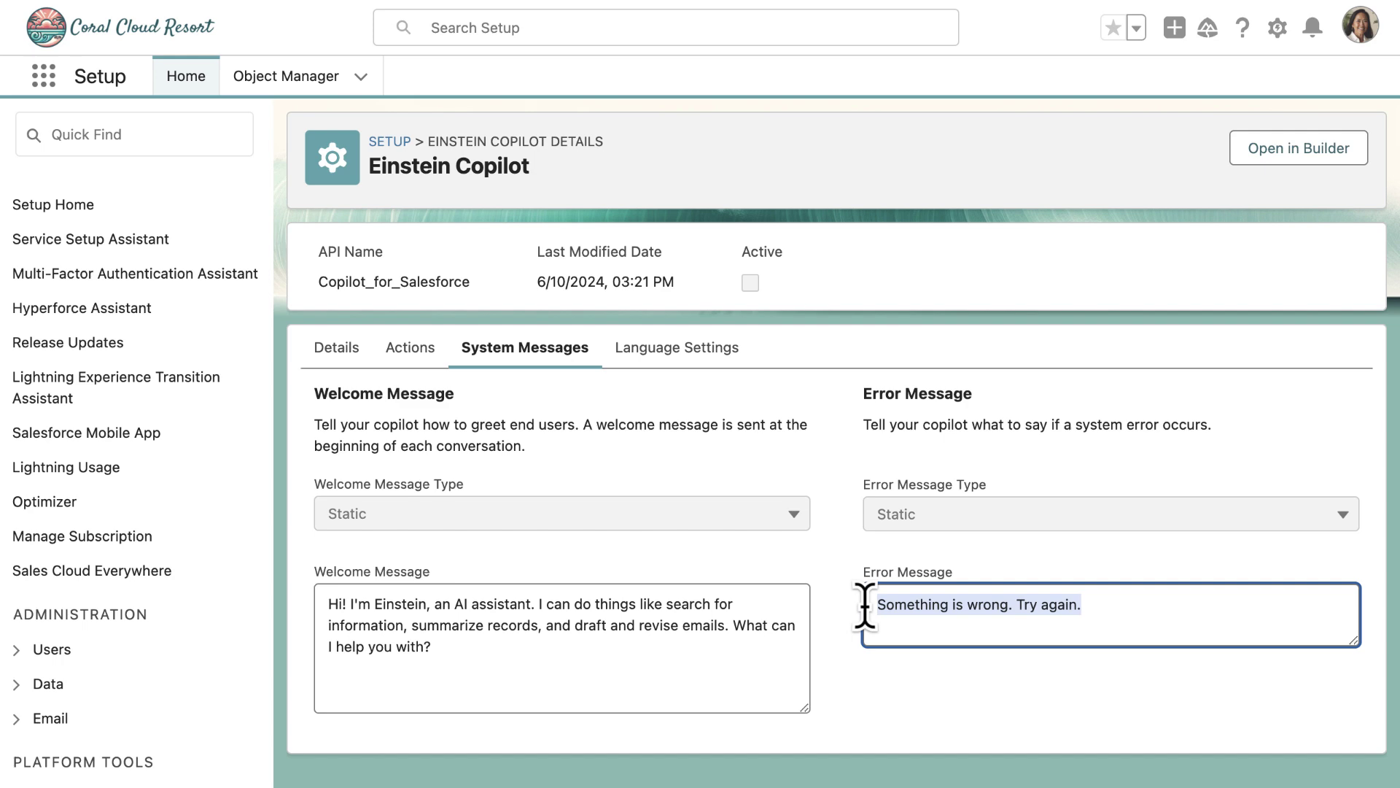
text(Please try)
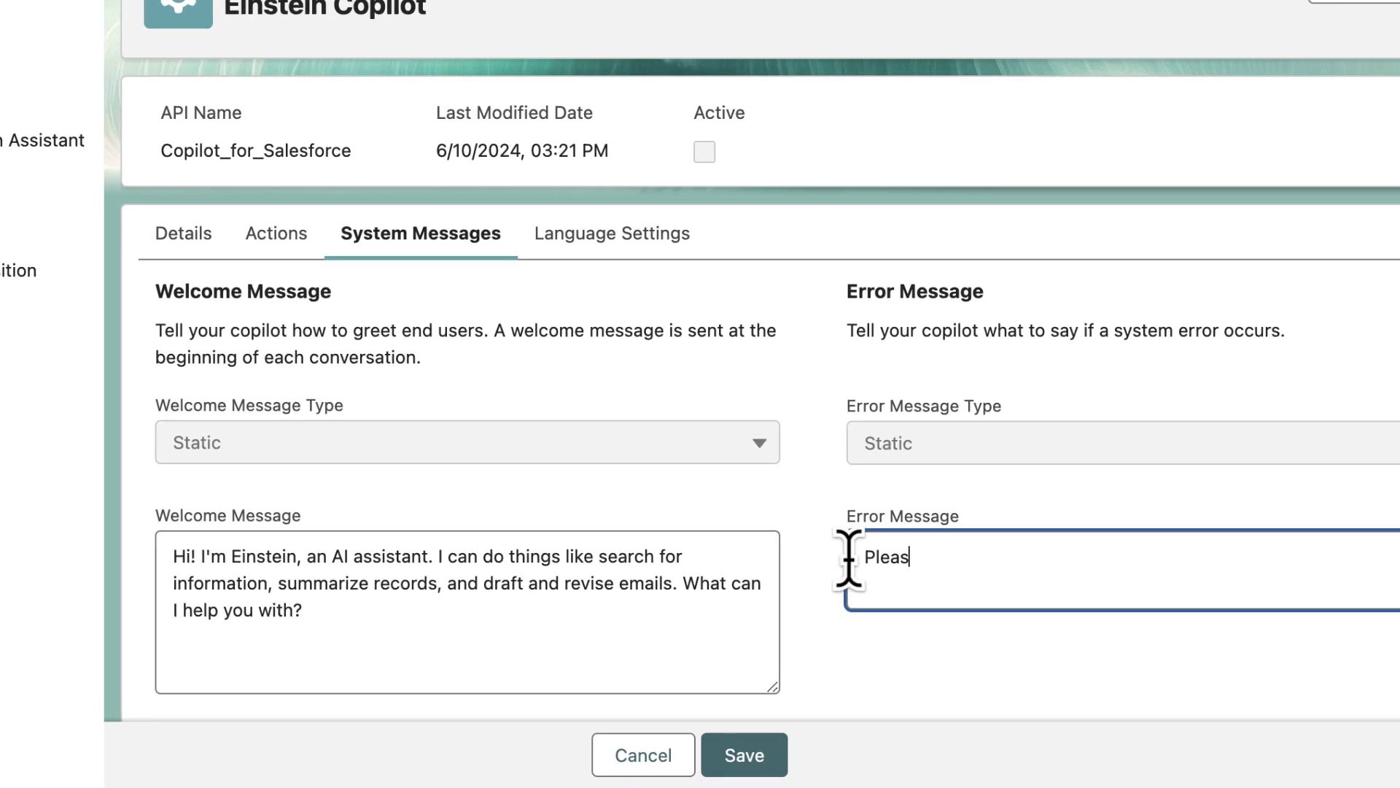
text( again)
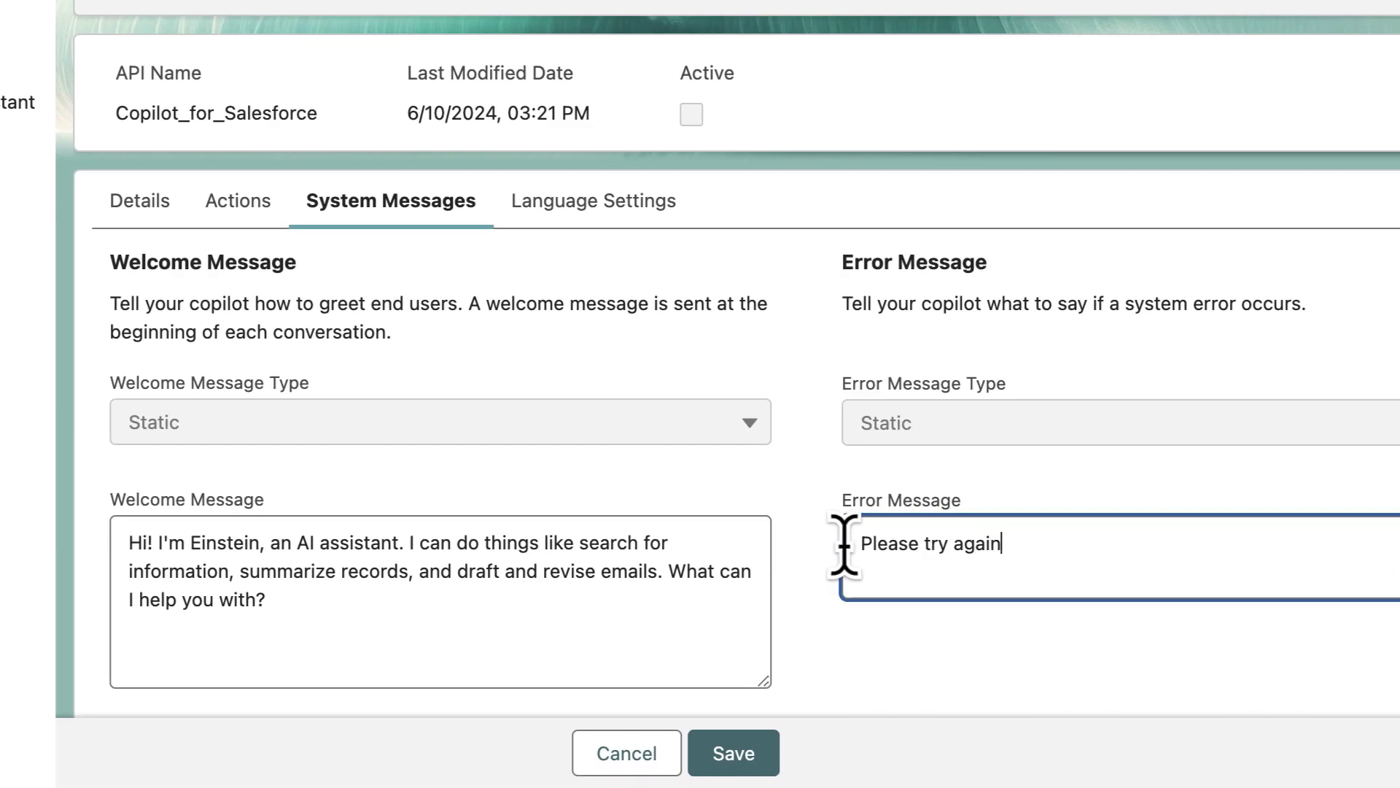
click(744, 755)
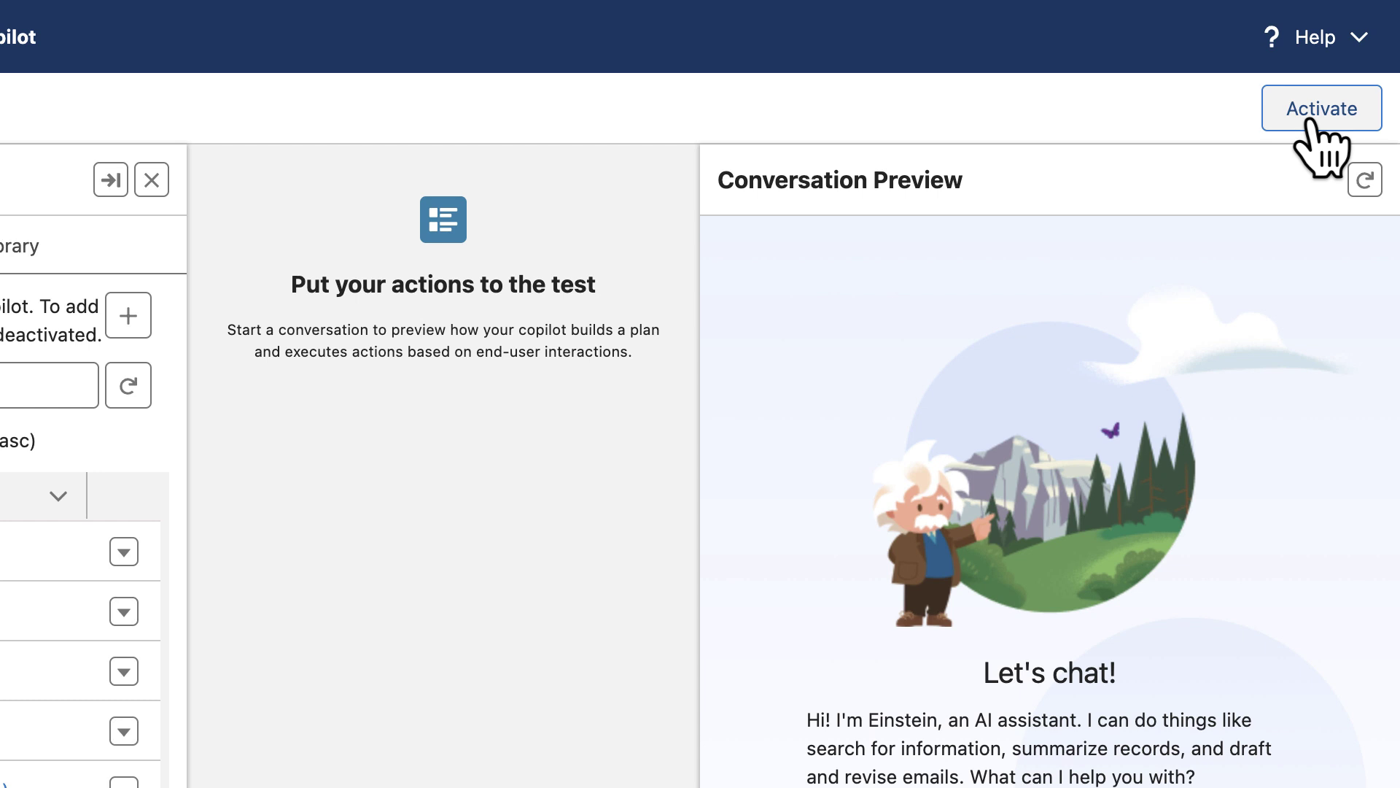
- Activate the Einstein Copilot, then deactivate it again
click(1321, 109)
click(1309, 120)
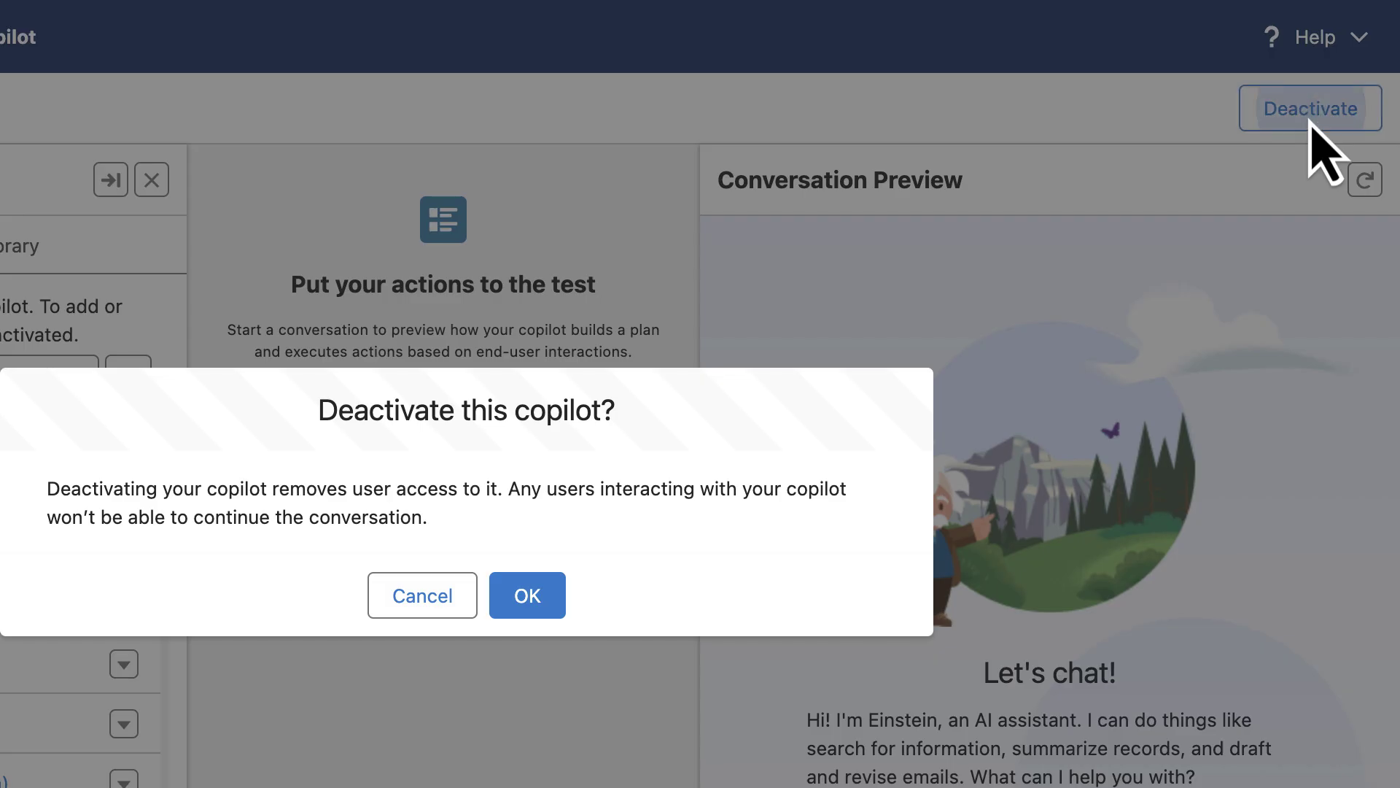
click(625, 548)
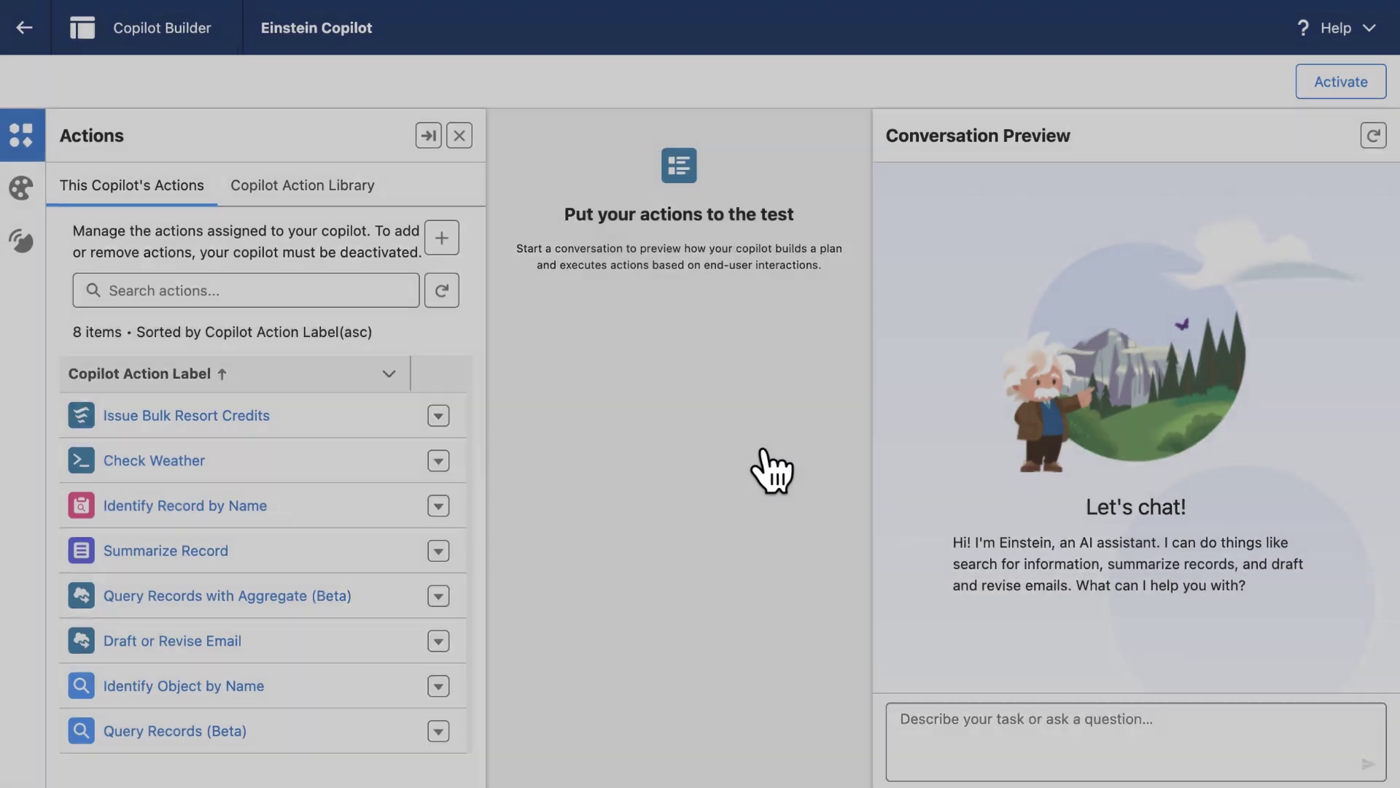
- Remove Issue Bulk Resort Credits from the copilot and reassign it from the Copilot Action Library
click(234, 497)
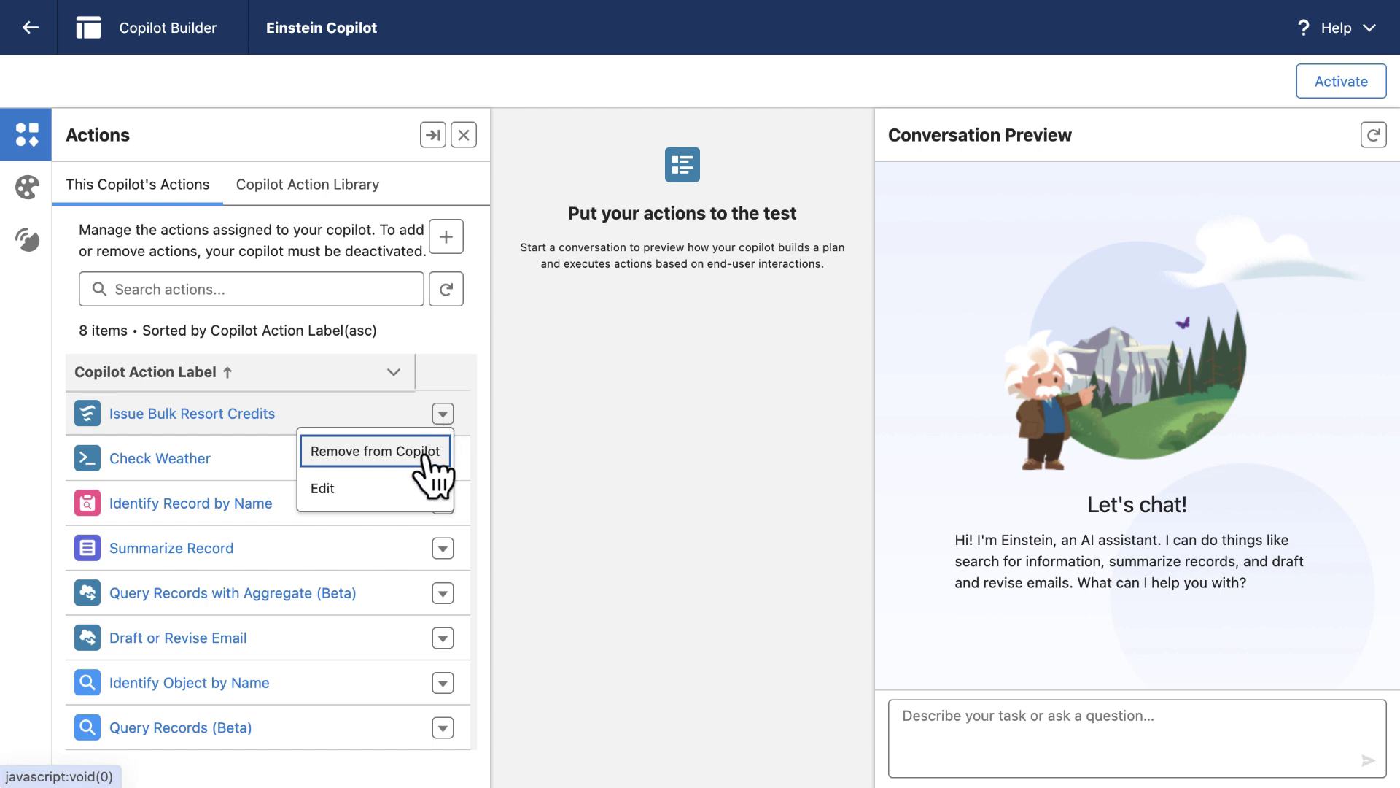
click(429, 451)
click(347, 195)
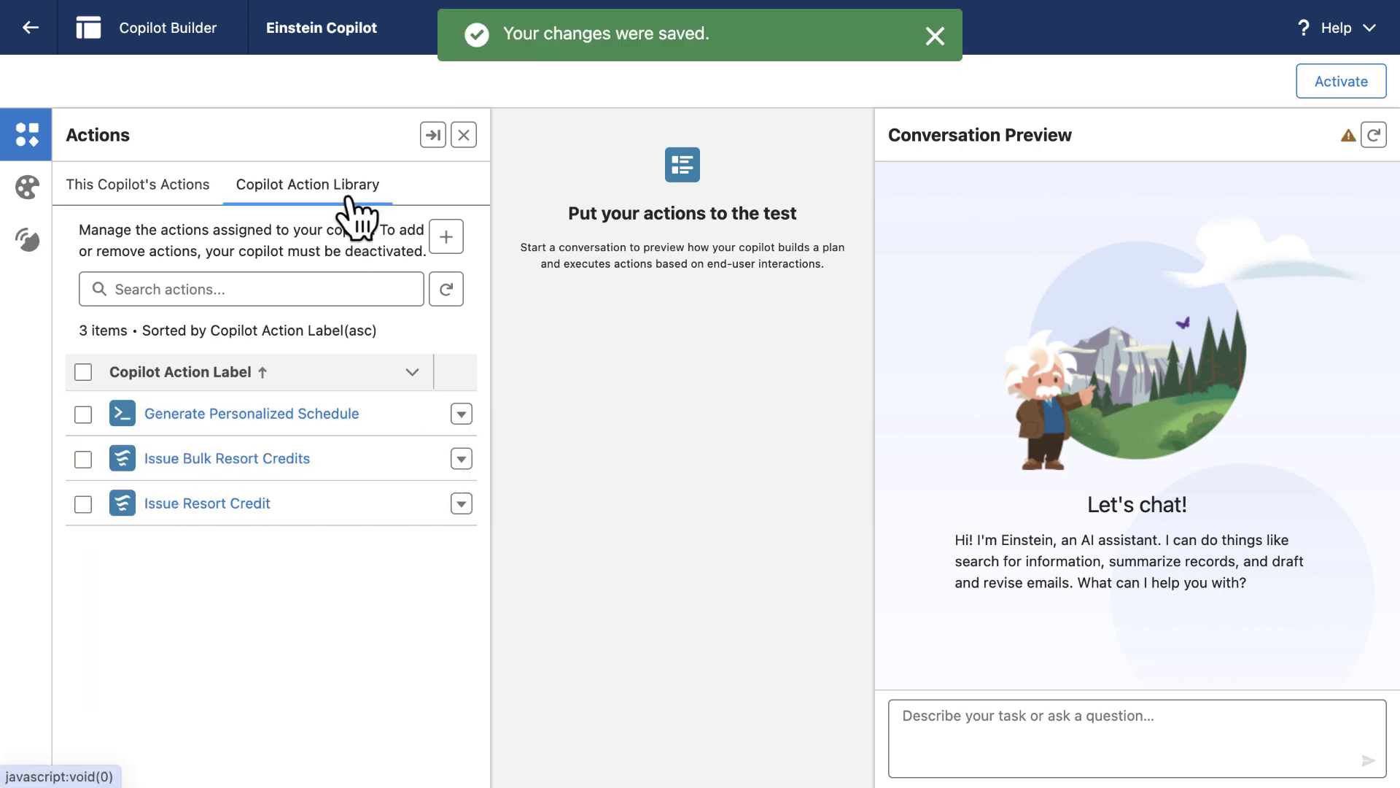
click(460, 459)
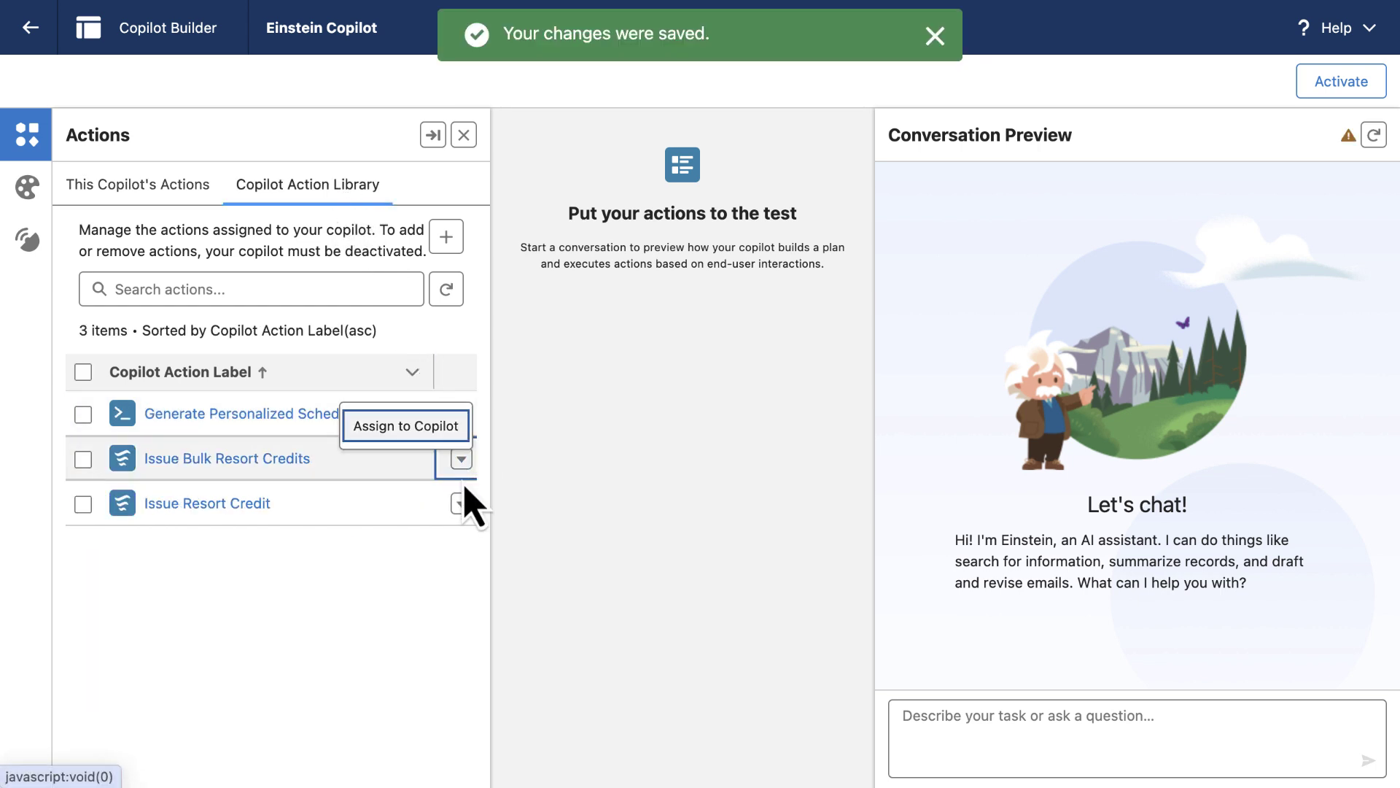
click(423, 429)
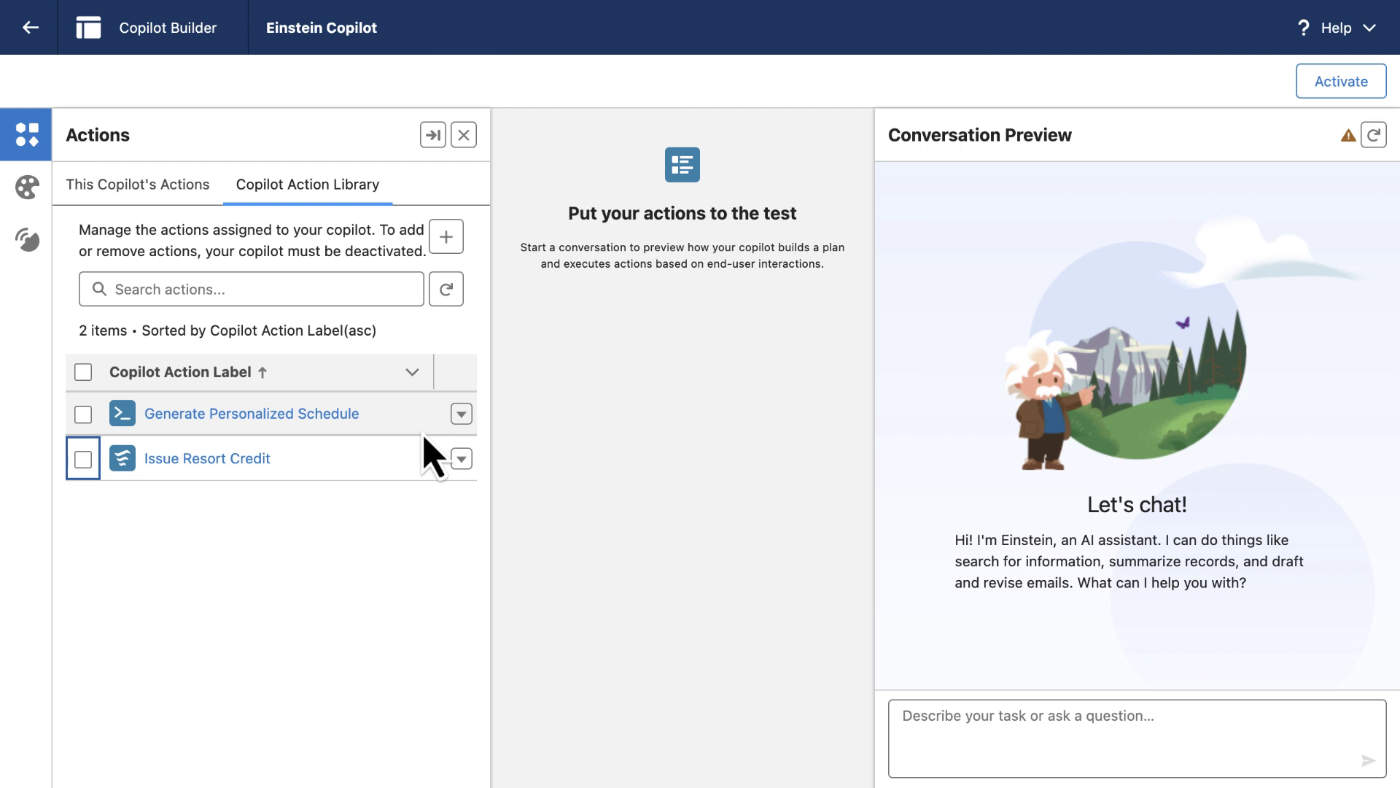
click(173, 194)
click(28, 188)
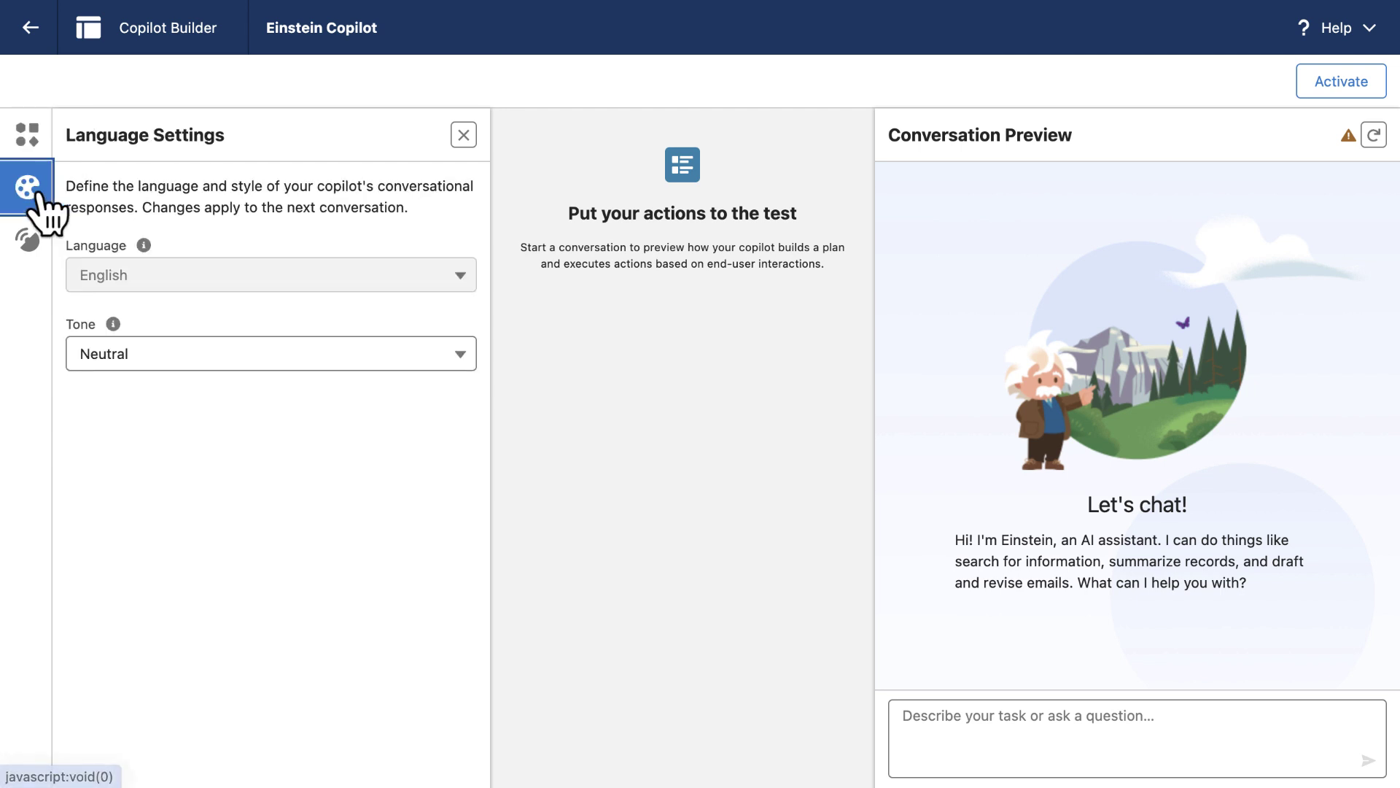